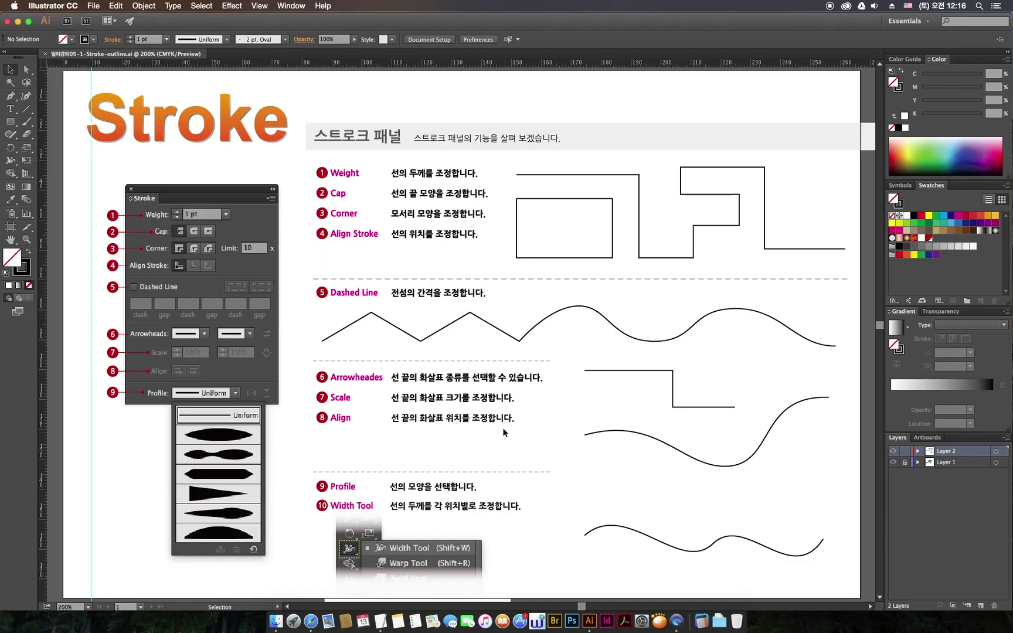
Switch to Direct Selection and back to Selection, then open the Window menu's panel list
key("a")
key("v")
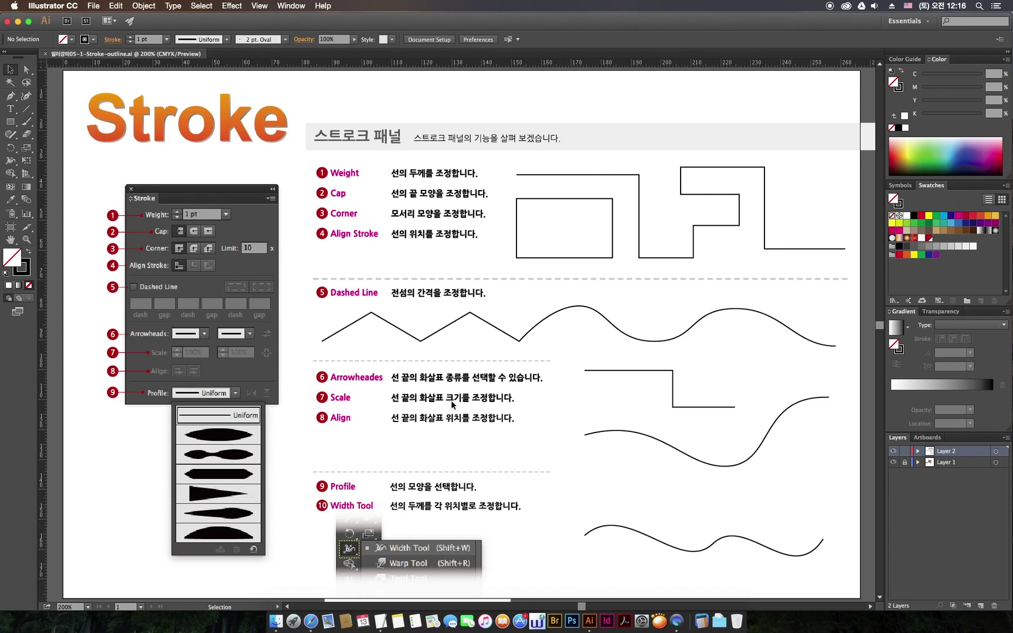
left_click(291, 6)
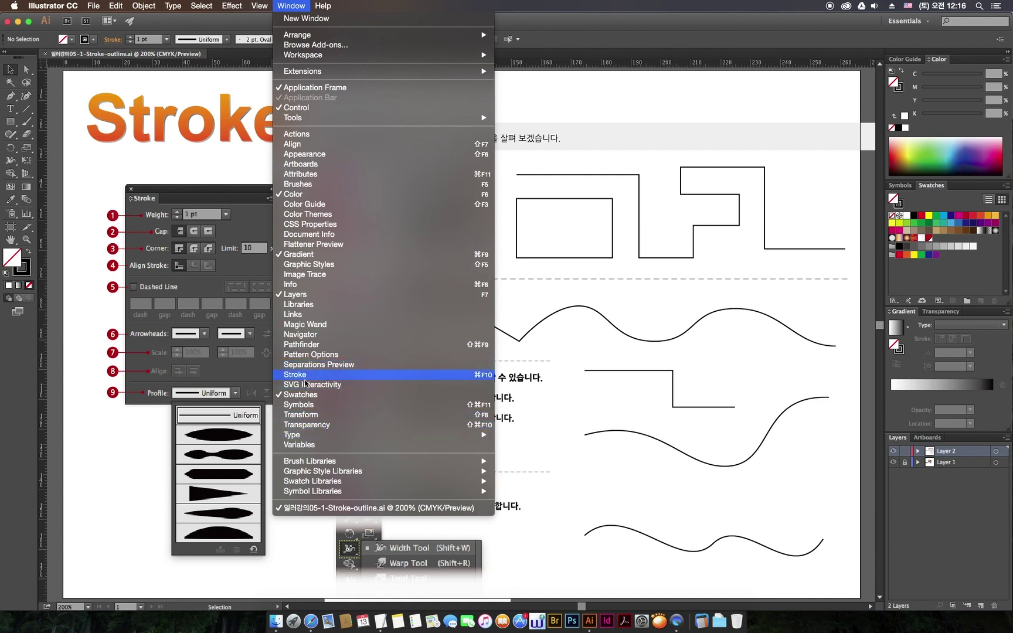
Open the Stroke panel, place it right of the canvas, and select the stepped line
left_click(380, 374)
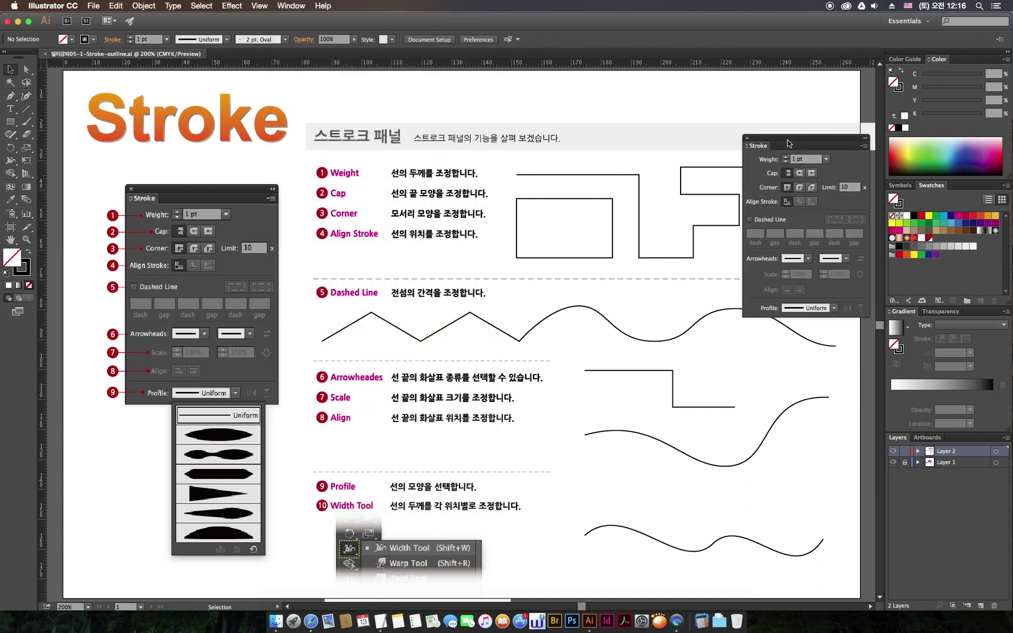
mouse_move(770, 140)
left_mouse_down()
mouse_move(855, 178)
mouse_move(860, 193)
left_mouse_up()
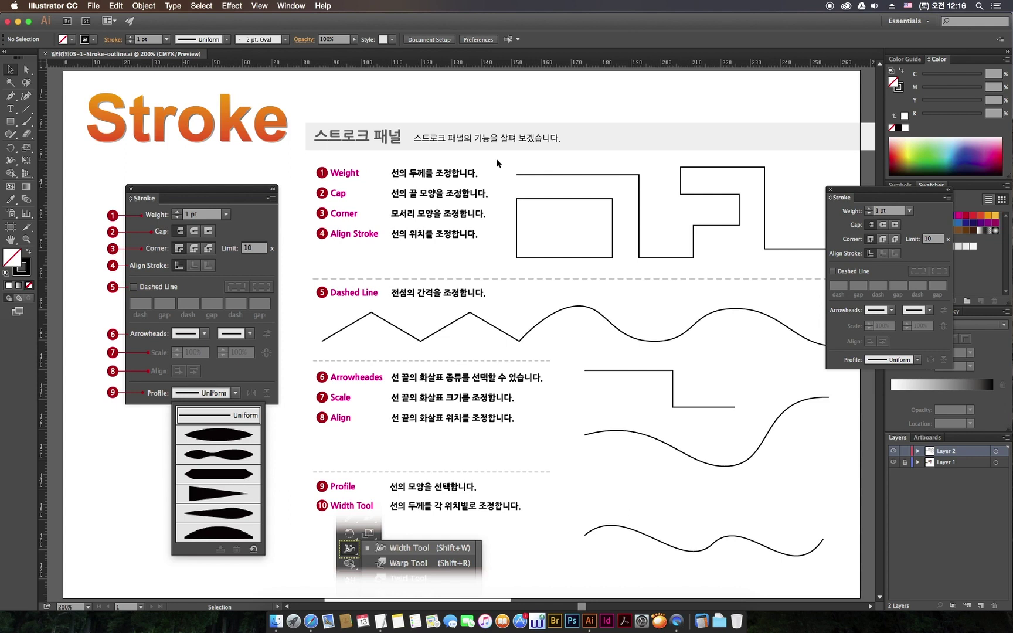
left_click(517, 176)
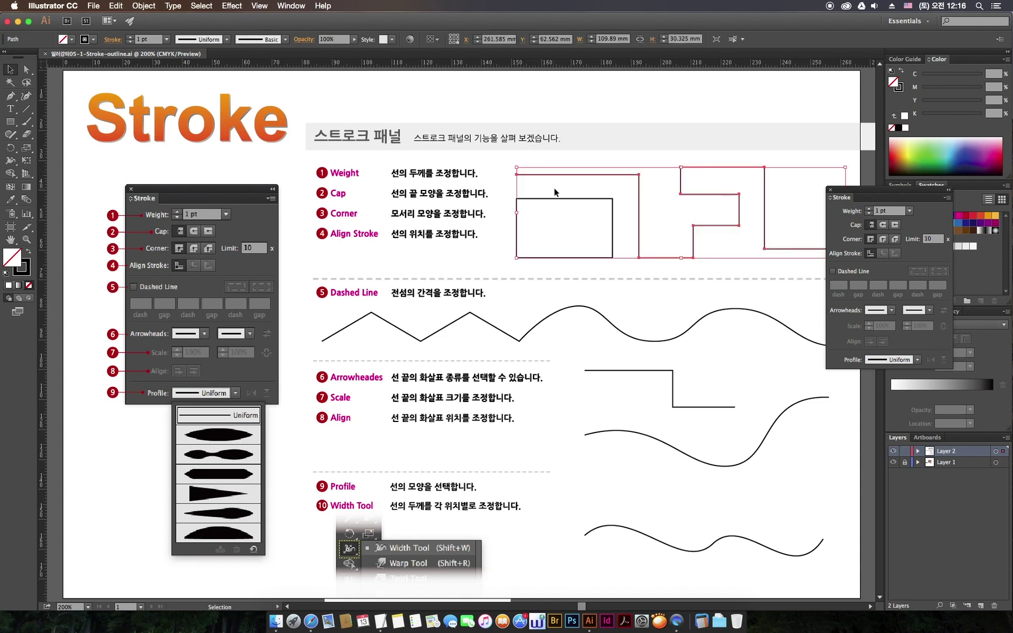
Reselect the stepped line and nudge the Stroke panel into place
left_click(656, 227)
left_click_drag(599, 180, 578, 163)
left_click_drag(857, 190, 822, 201)
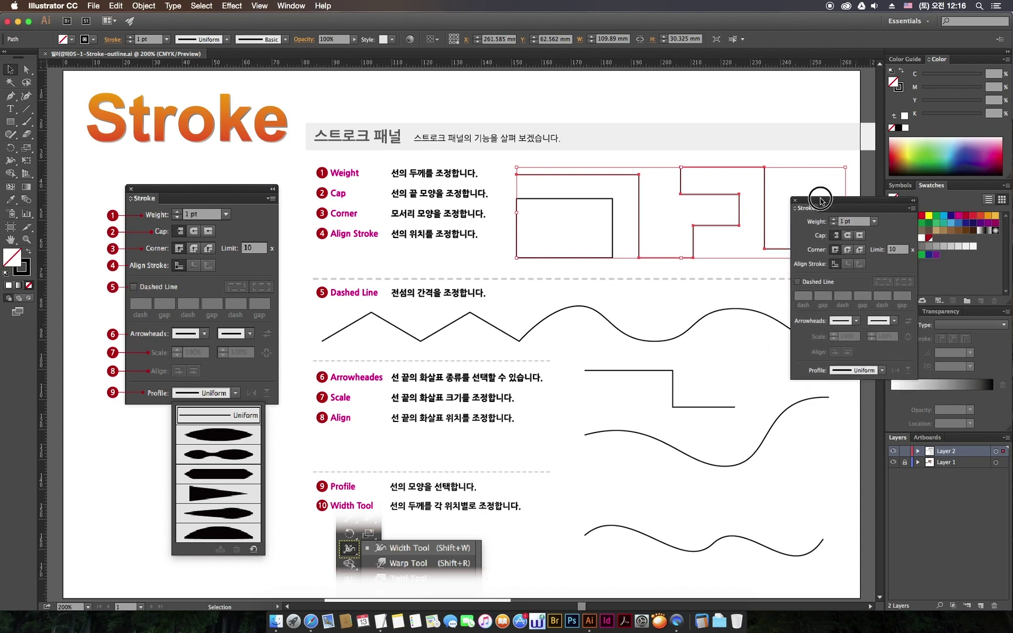
left_click_drag(822, 201, 828, 202)
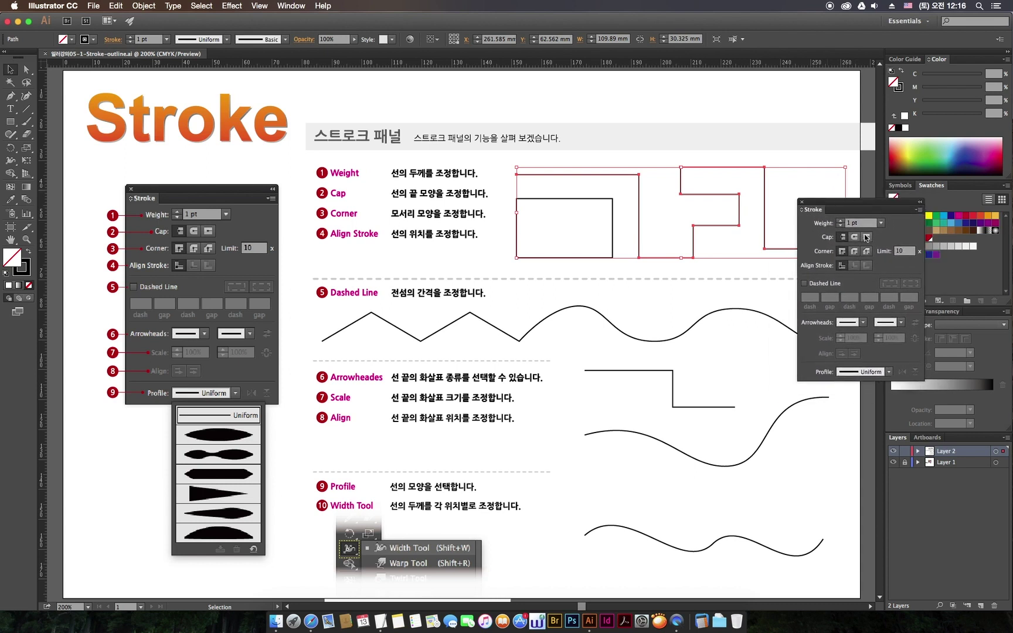
Raise the stepped line's stroke weight to 7 pt
left_click(841, 221)
left_click(841, 221)
left_click(842, 221)
left_click(842, 222)
left_click(841, 222)
left_click(843, 227)
left_click(842, 228)
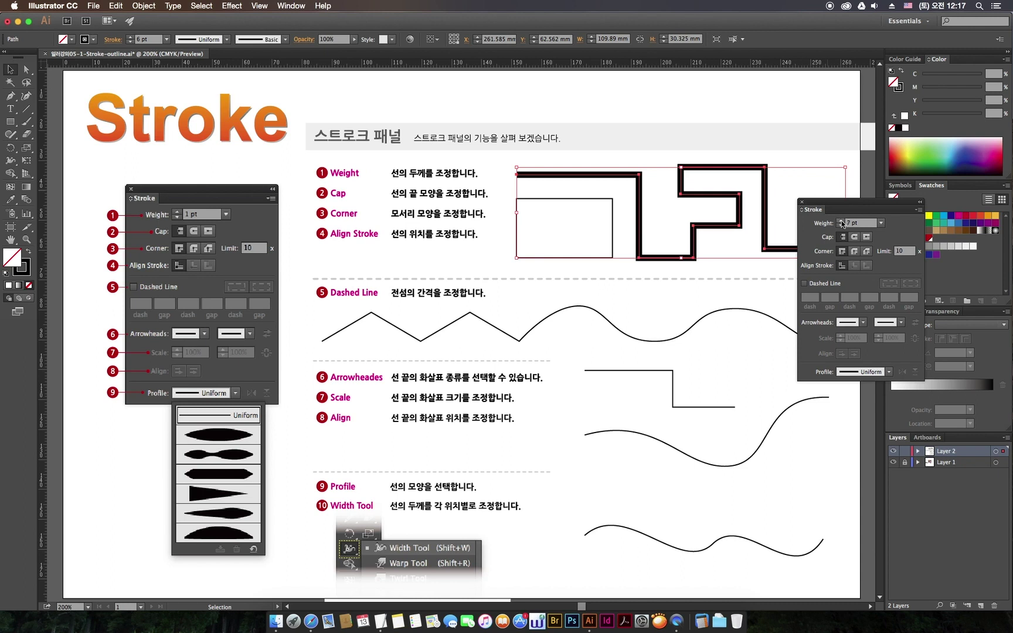
left_click_drag(847, 210, 850, 215)
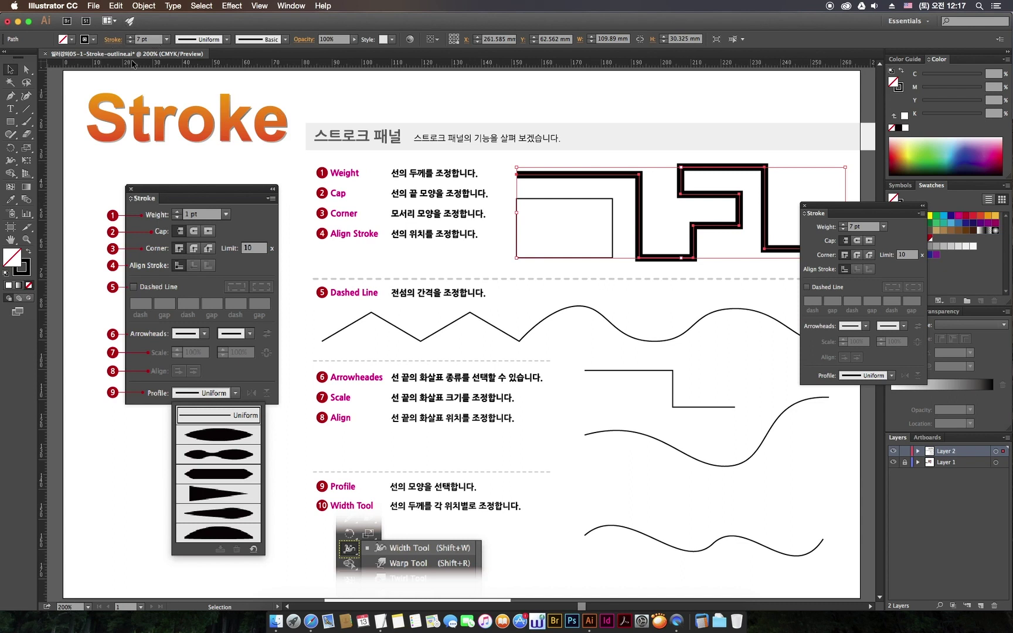
Try the compact stroke options in the Control bar, then reposition the Stroke panel
left_click(114, 40)
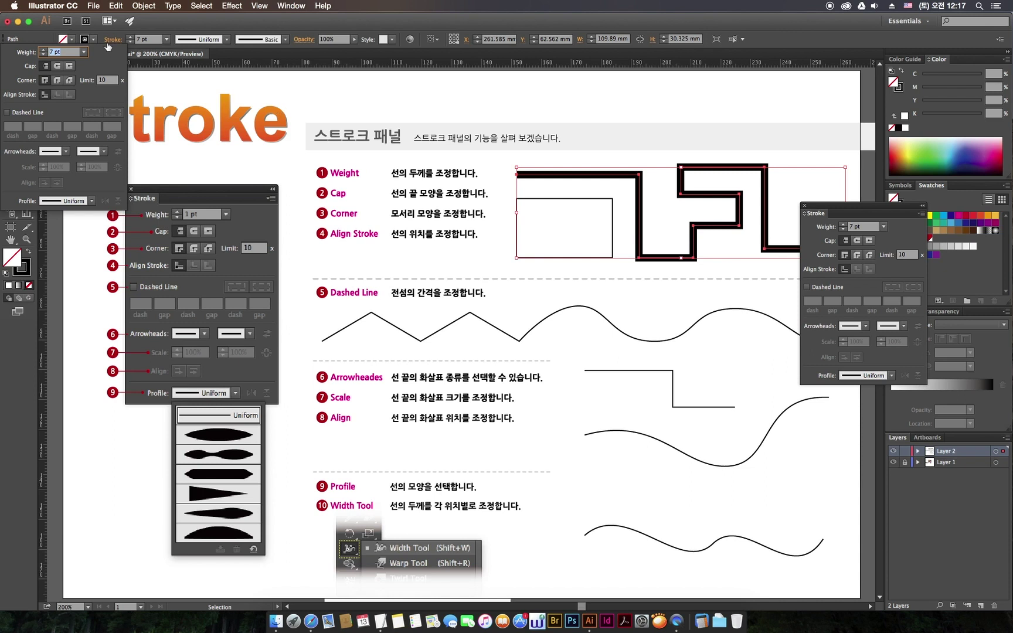
left_click(112, 42)
left_click(112, 46)
left_click_drag(832, 219, 834, 215)
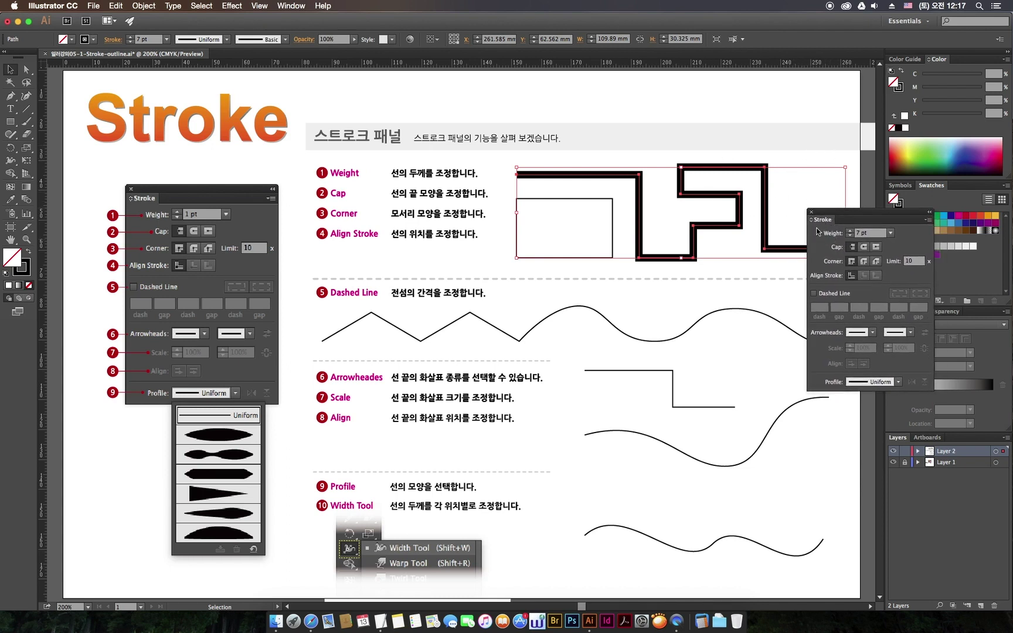
Step the stepped line's stroke weight up to 11 pt
left_click(849, 232)
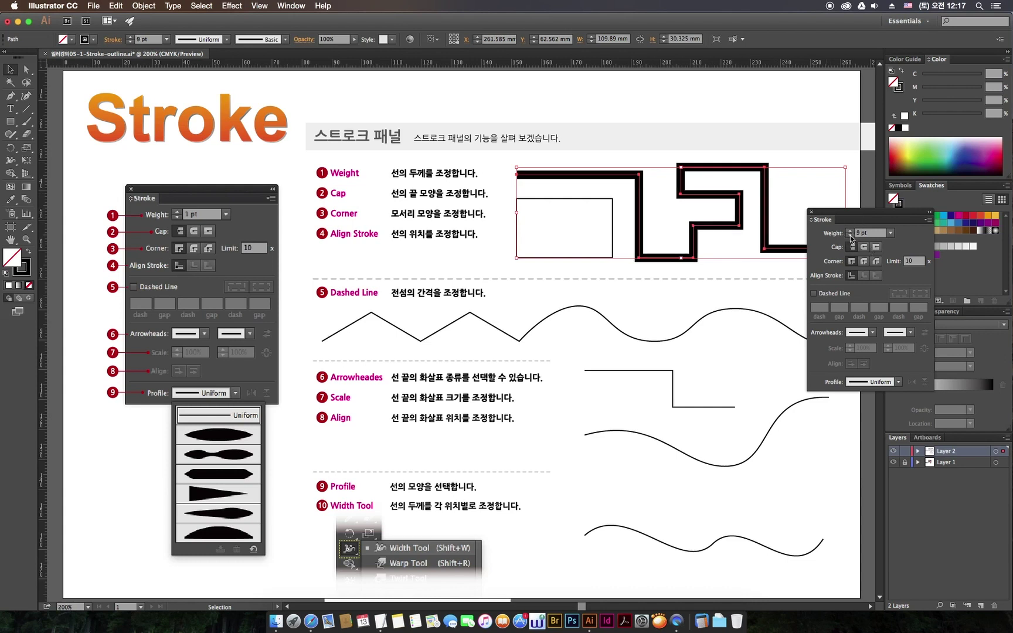
left_click(850, 236)
left_click(850, 230)
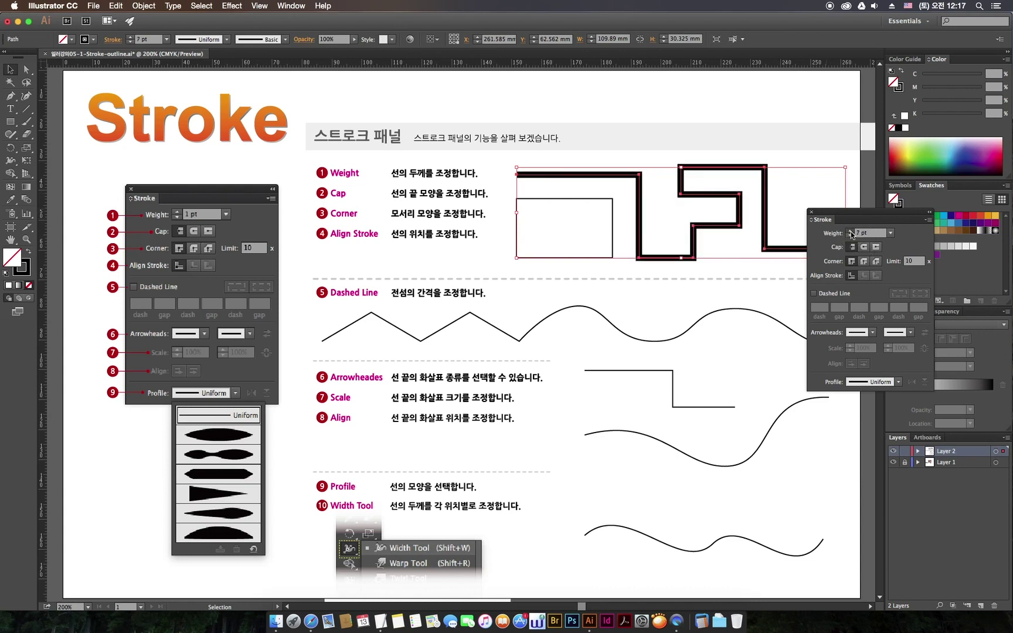
left_click(850, 230)
left_click(850, 230)
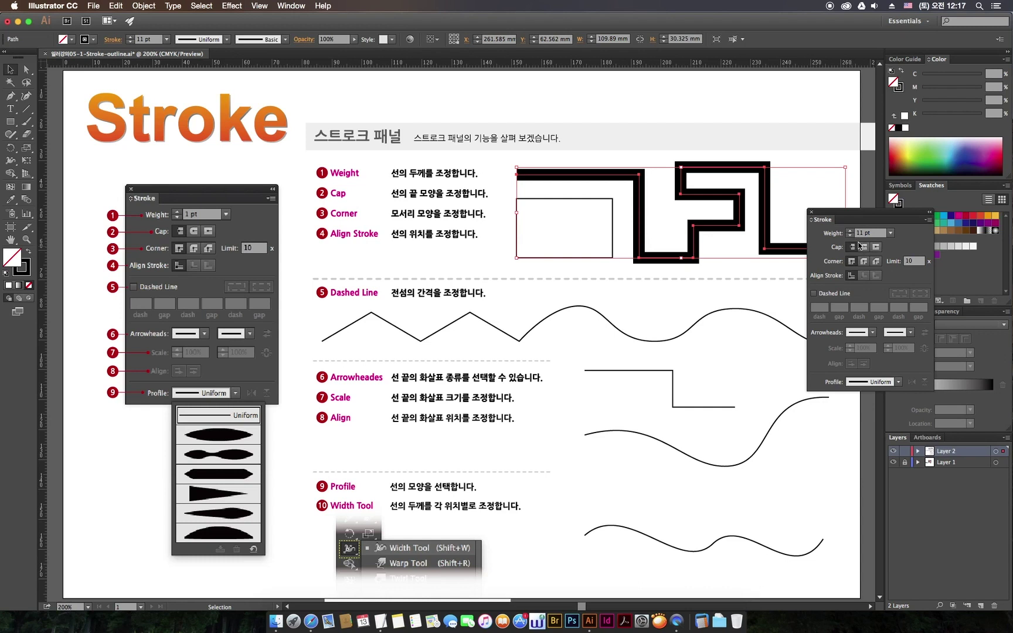
left_click_drag(840, 213, 833, 213)
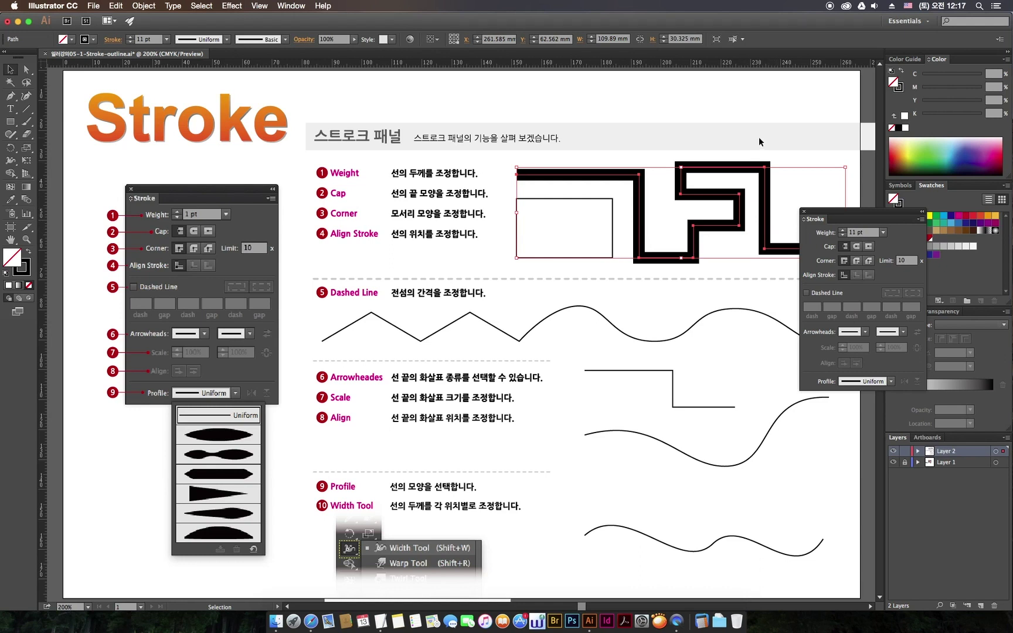
Try stroke weights of 3 mm, 2 mm and 8 mm in the Weight field
left_click(836, 226)
type("3mm")
key("Return")
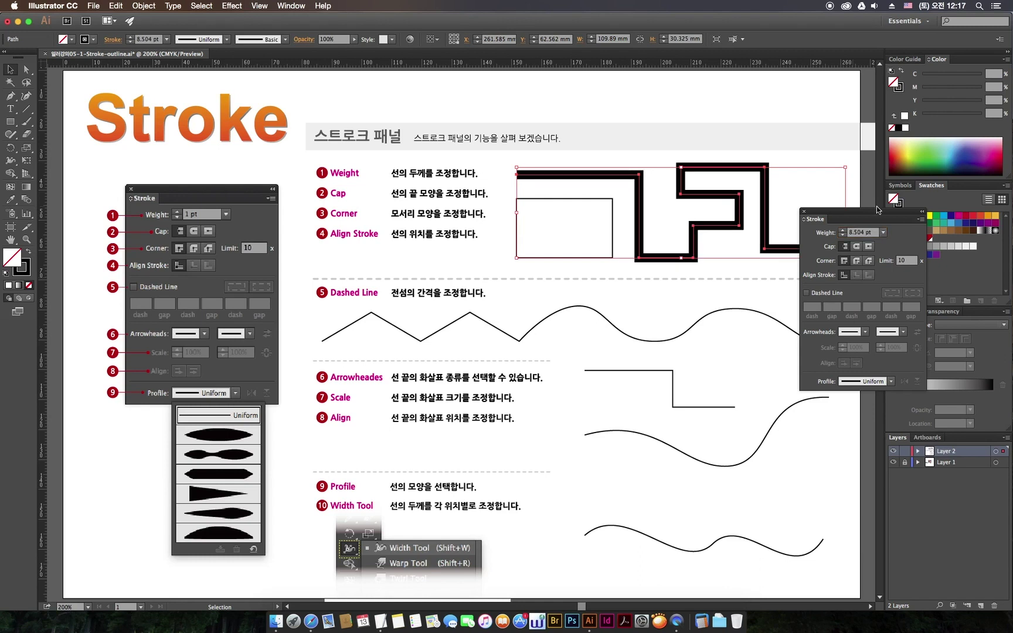
left_click(871, 233)
type("2mm")
key("Return")
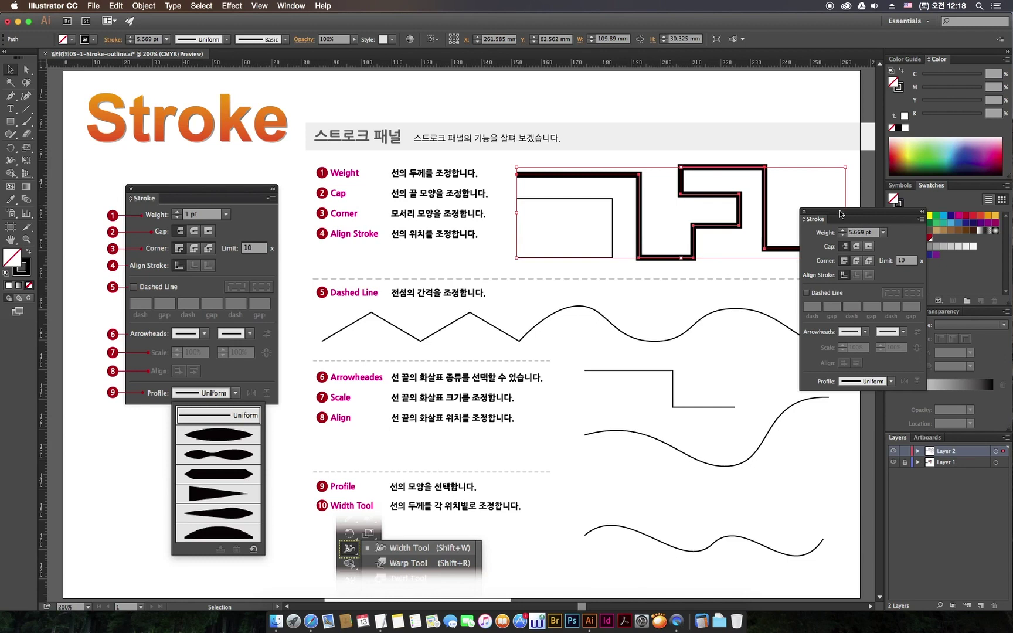
left_click(869, 234)
type("8")
key("Return")
Lower the weight to 12 pt and deselect to view the result
left_click(842, 235)
left_click(843, 236)
left_click(842, 235)
left_click(842, 236)
left_click(842, 236)
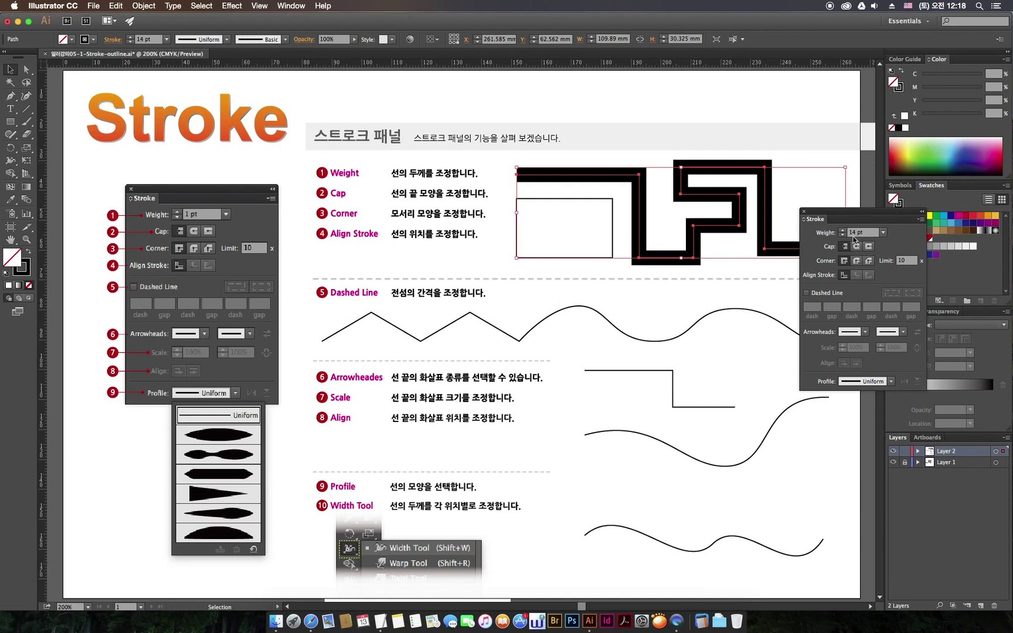
left_click(842, 235)
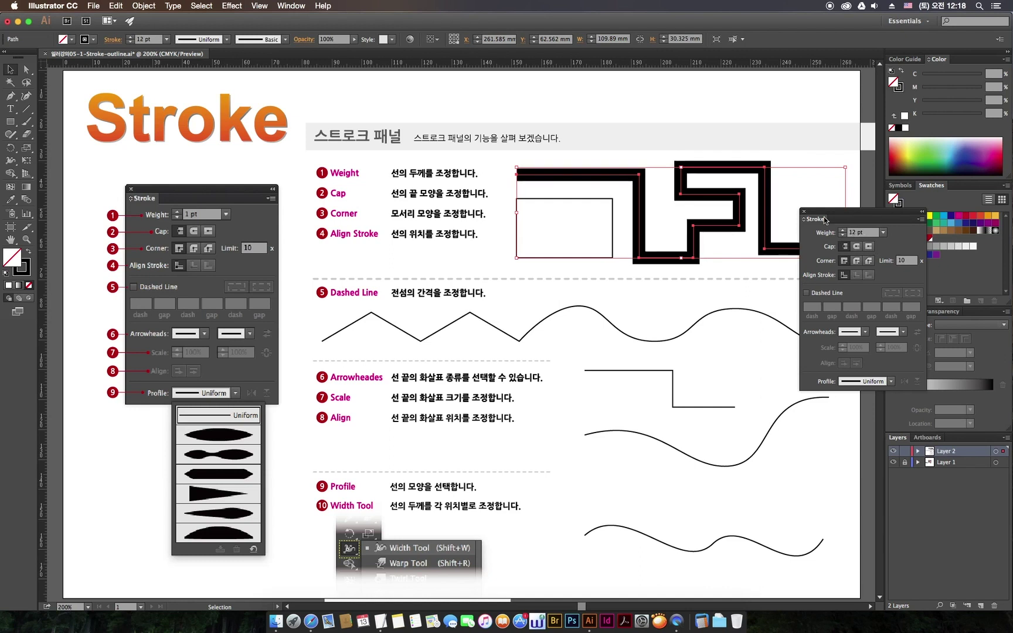
left_click_drag(308, 188, 483, 204)
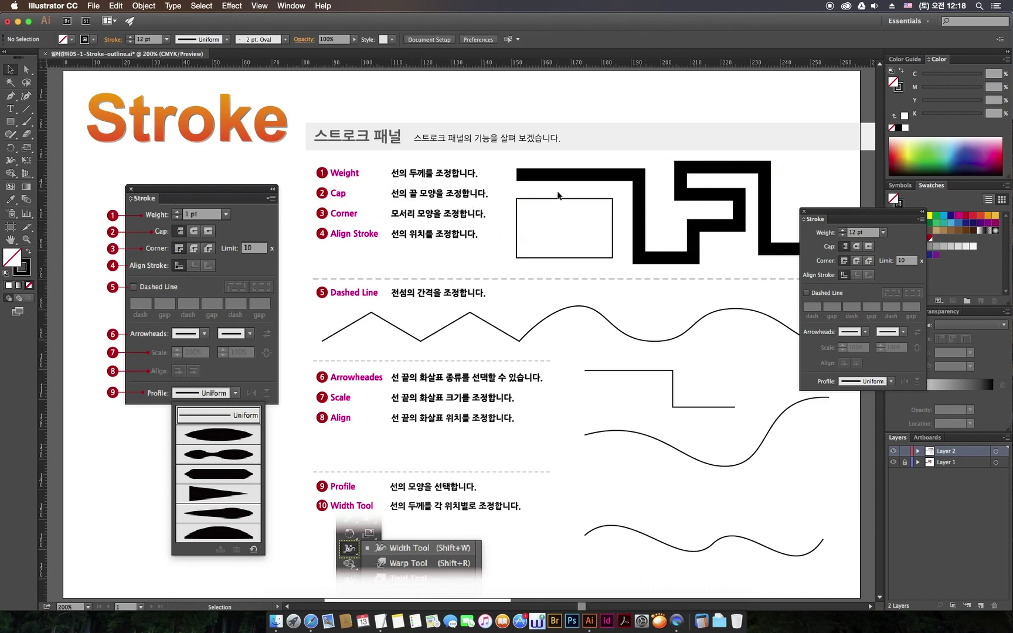
left_click(526, 176)
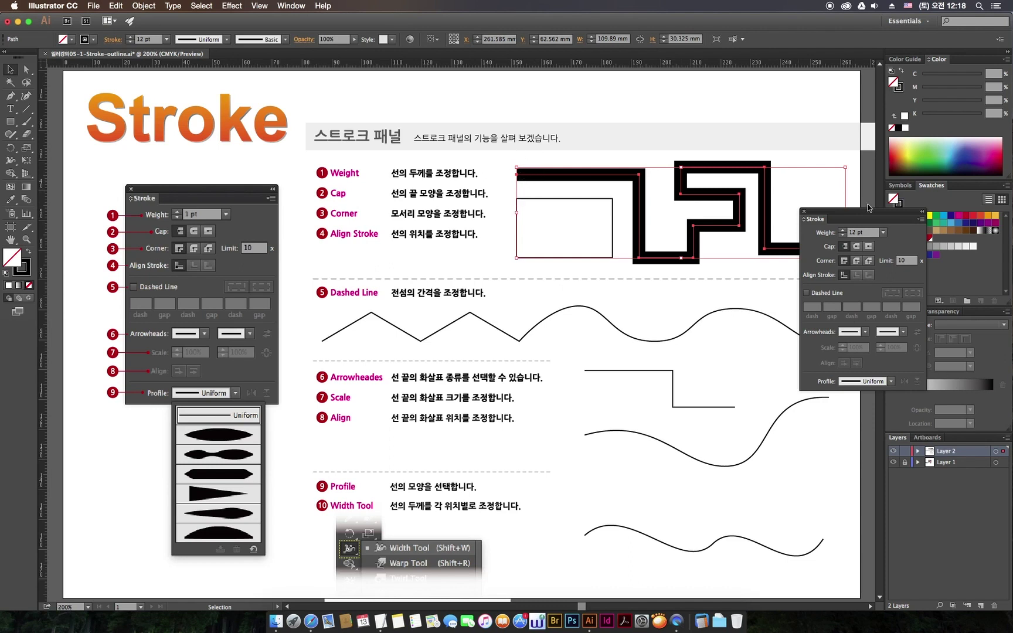
left_click_drag(859, 215, 826, 276)
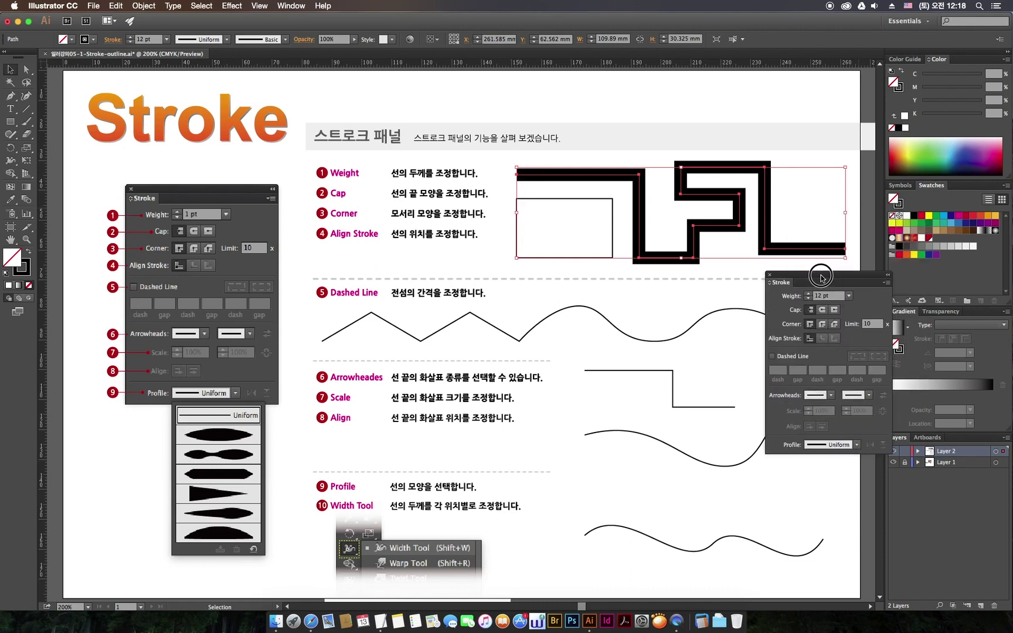
left_click(825, 308)
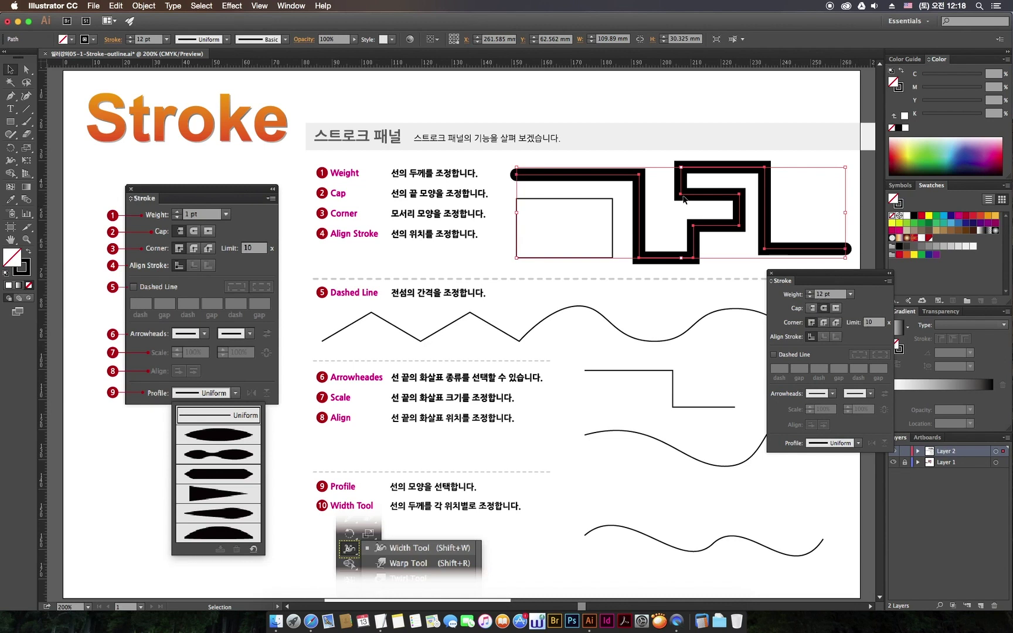
left_click(536, 189)
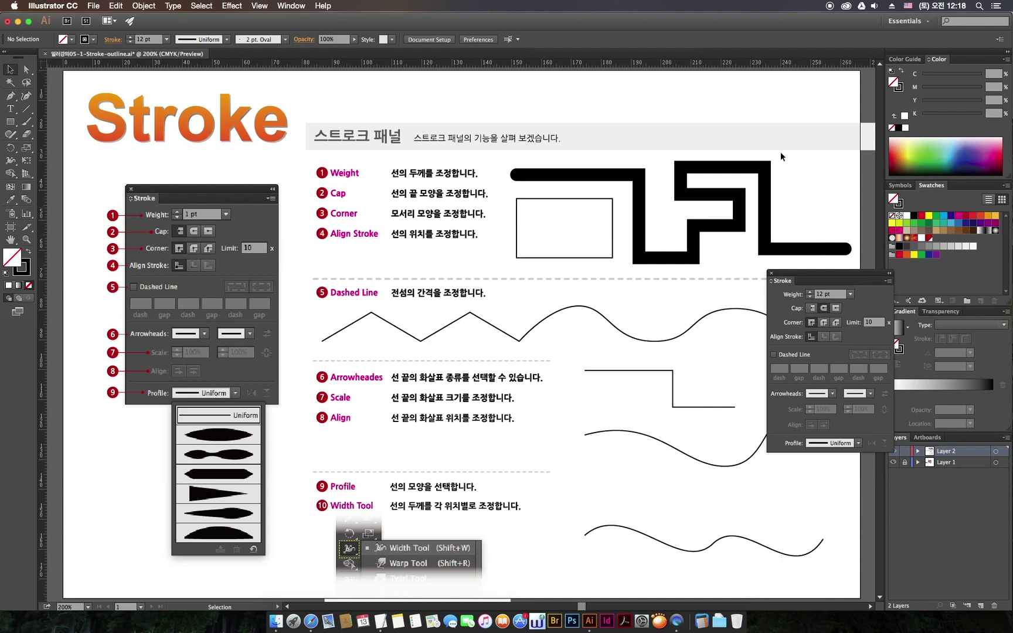
left_click(744, 204)
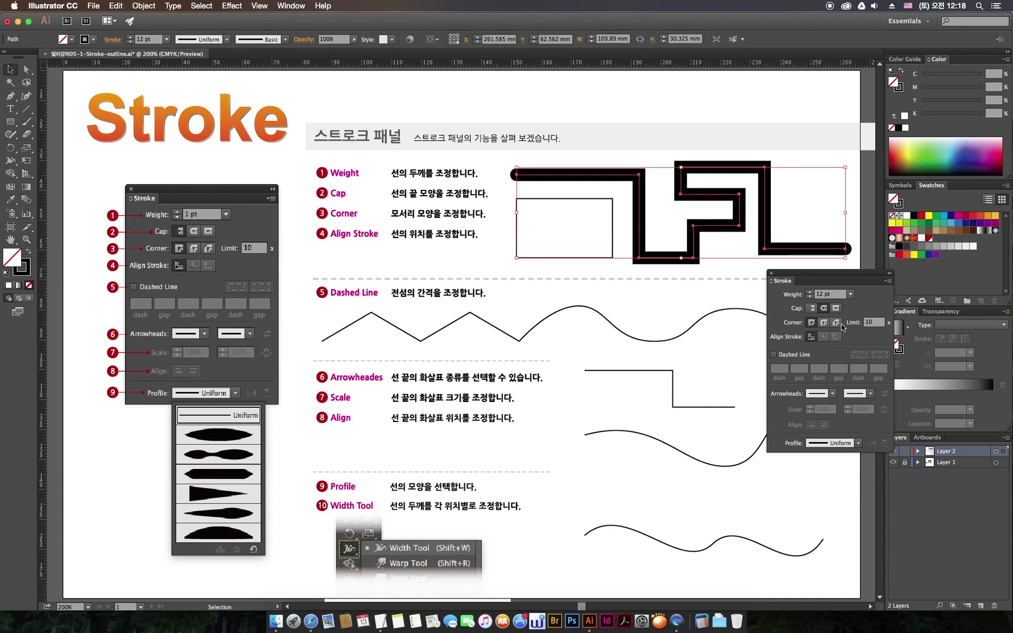
left_click(836, 309)
left_click(535, 195)
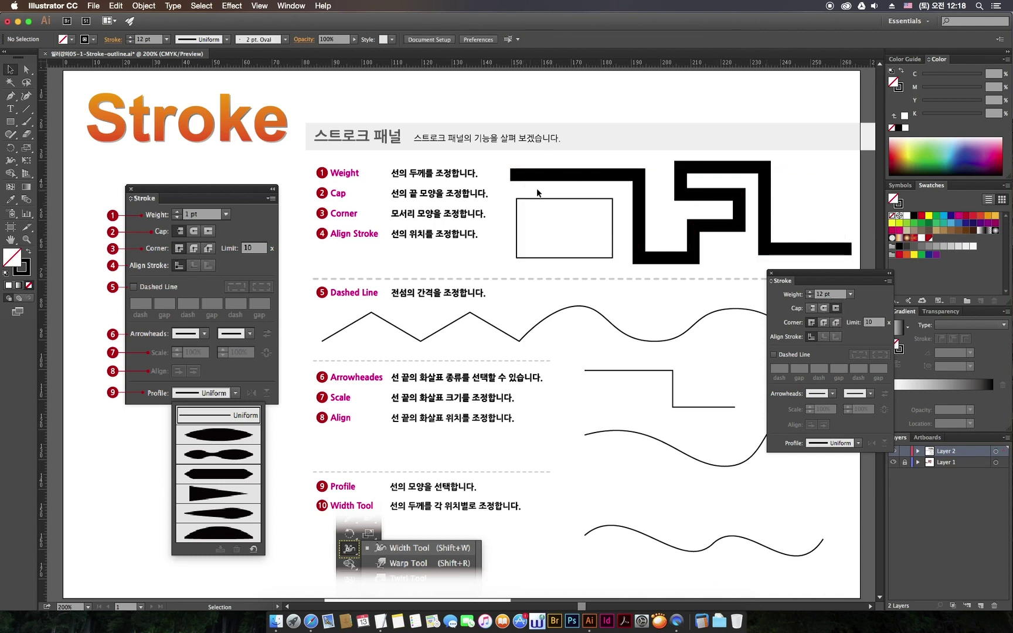
left_click(512, 175)
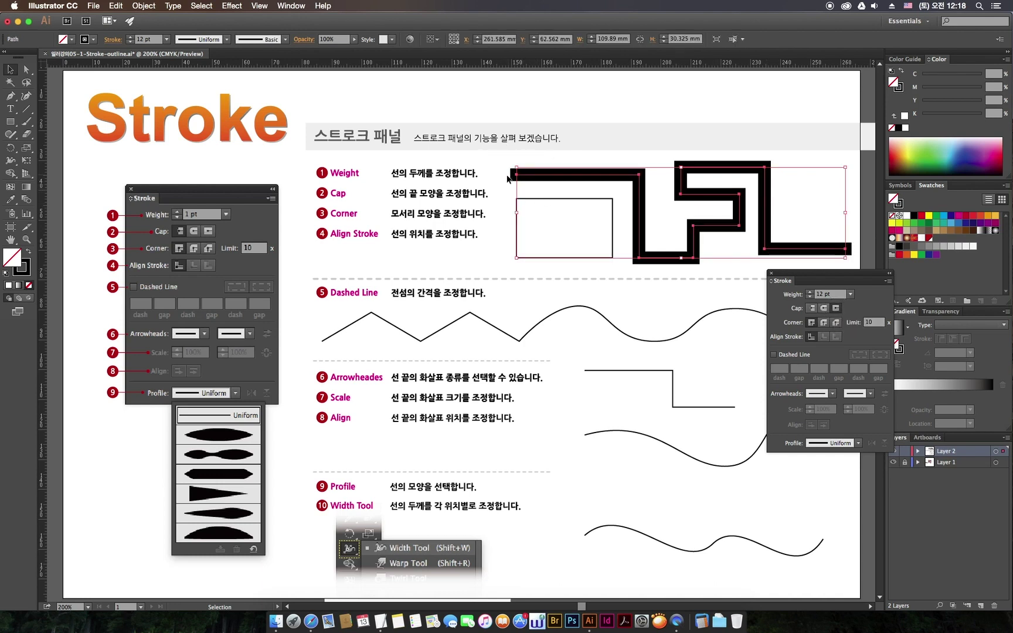
mouse_move(830, 223)
left_mouse_down()
mouse_move(867, 268)
mouse_move(856, 265)
left_mouse_up()
left_click(26, 70)
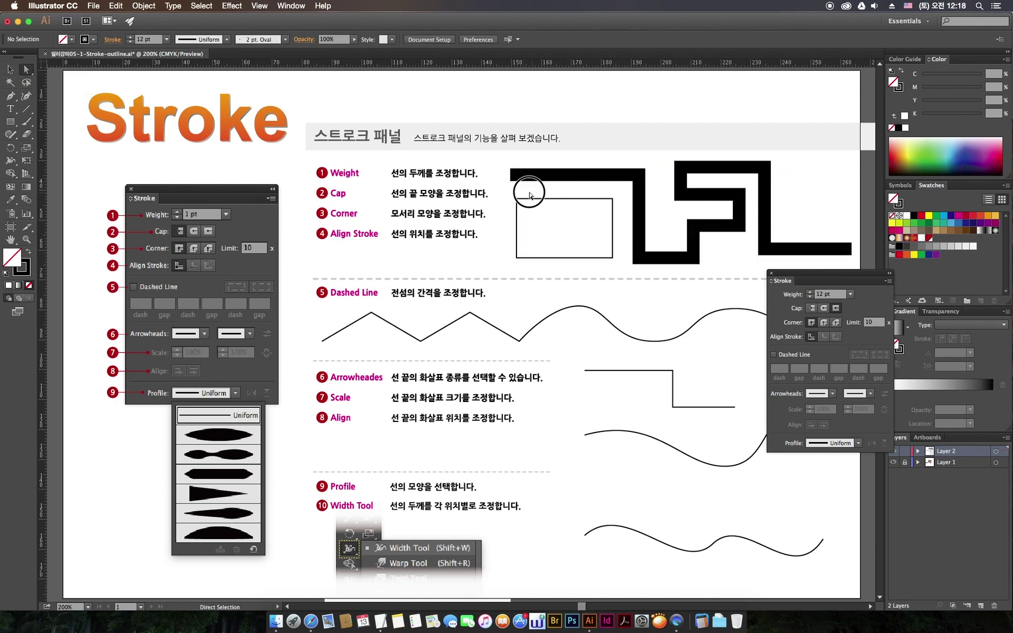
left_click_drag(524, 189, 501, 152)
left_click_drag(821, 222, 867, 281)
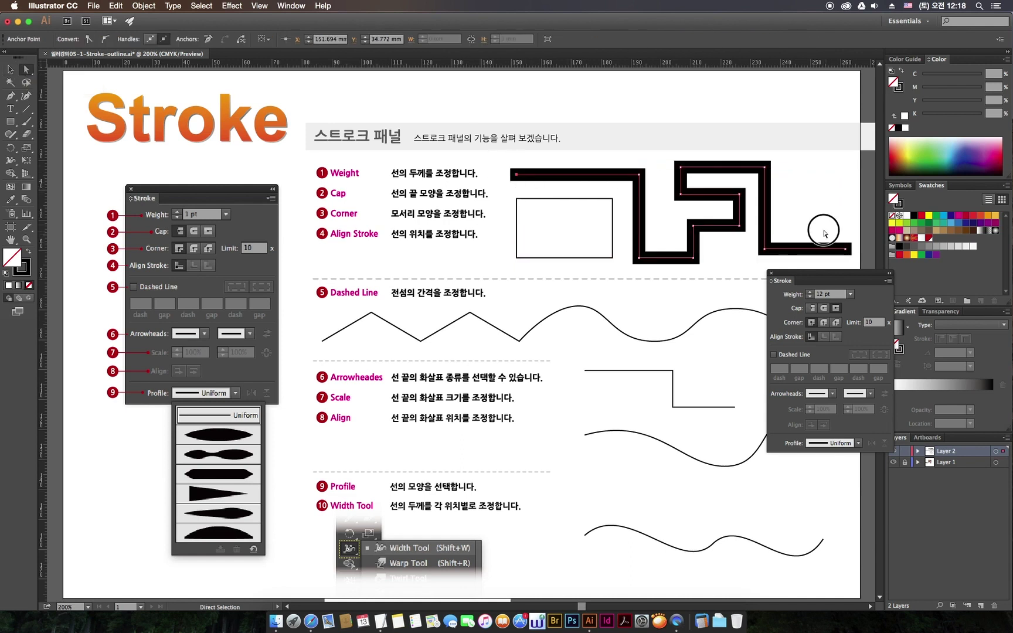
left_click(840, 193)
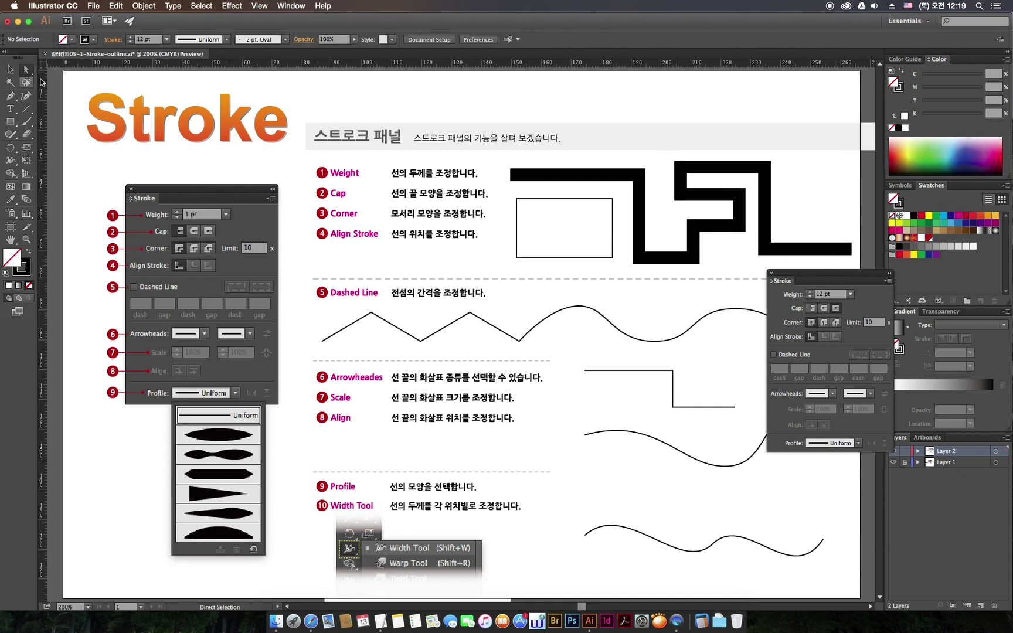
key("v")
left_click(581, 217)
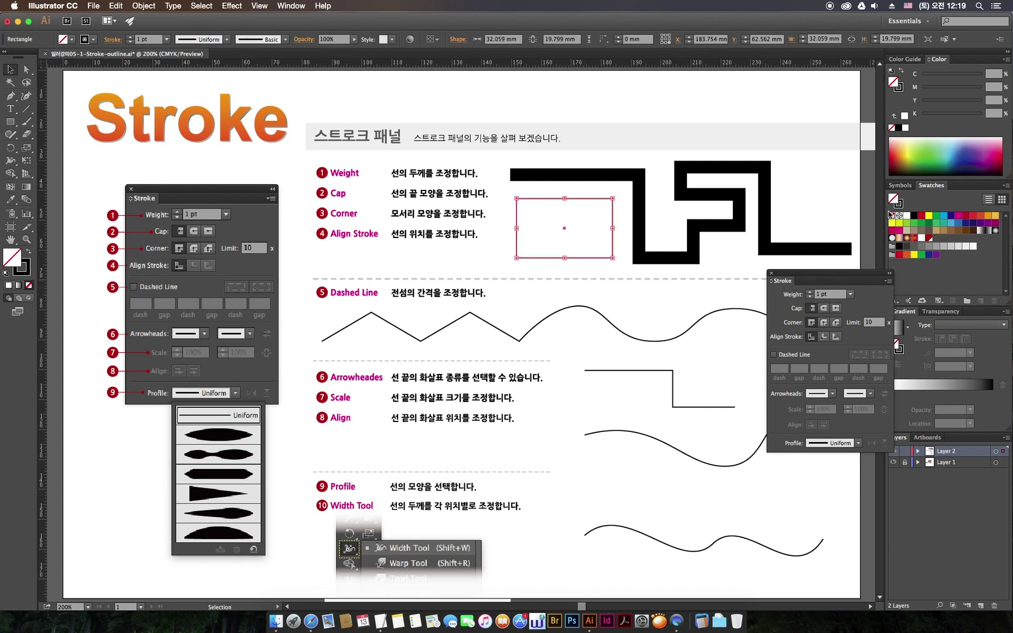
Give the rectangle an orange-red stroke at 13 pt weight
left_click(900, 87)
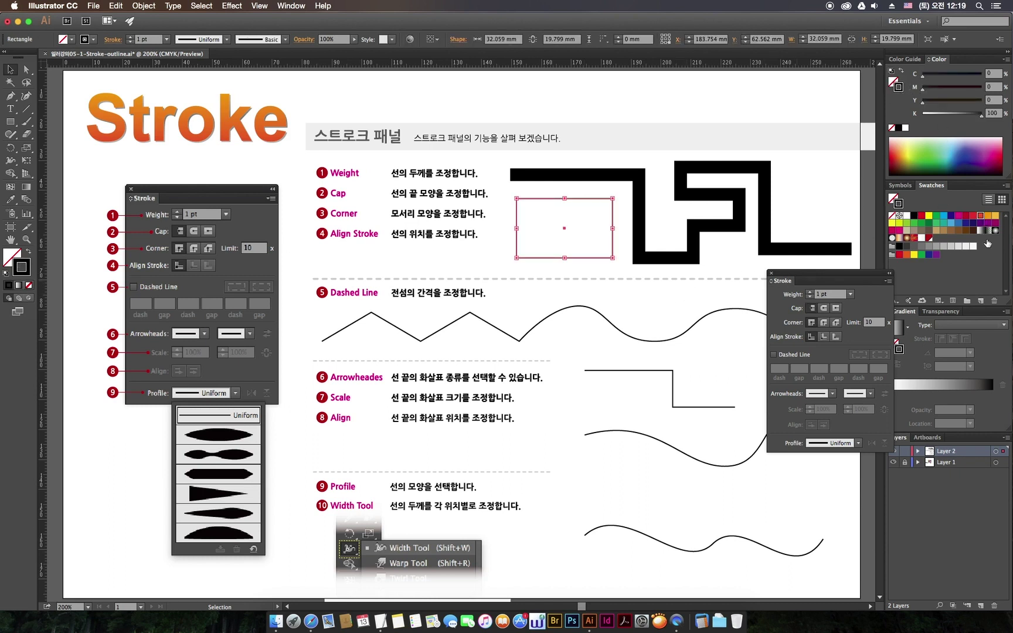
left_click(980, 215)
left_click(811, 292)
left_click(811, 292)
left_click(810, 292)
left_click(811, 292)
Try Round Join on the rectangle and maze path, restore Miter Join, then reselect the rectangle
left_click_drag(821, 186, 556, 233)
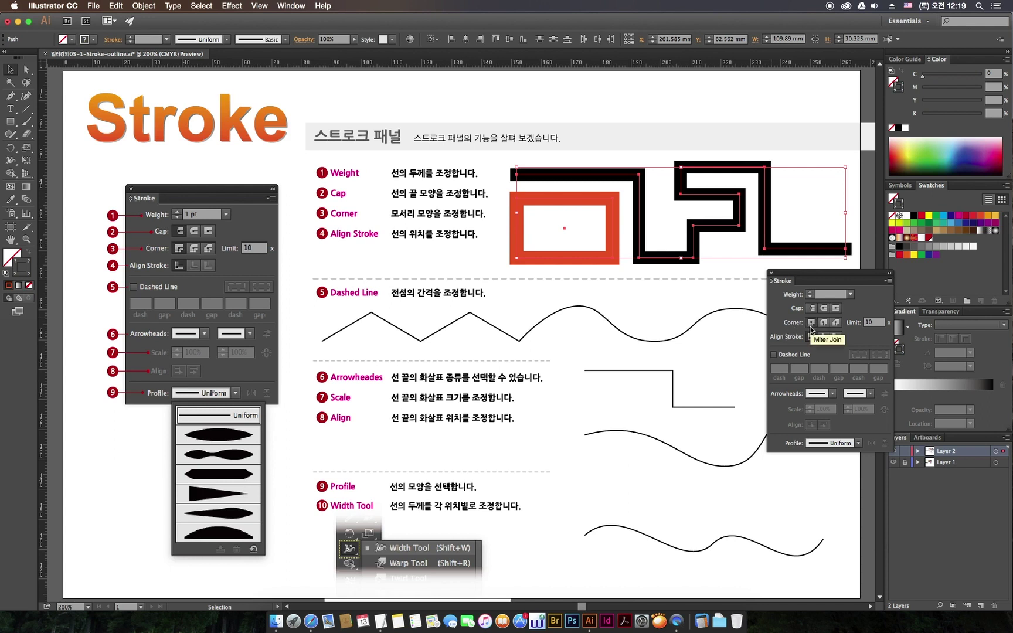
left_click(824, 323)
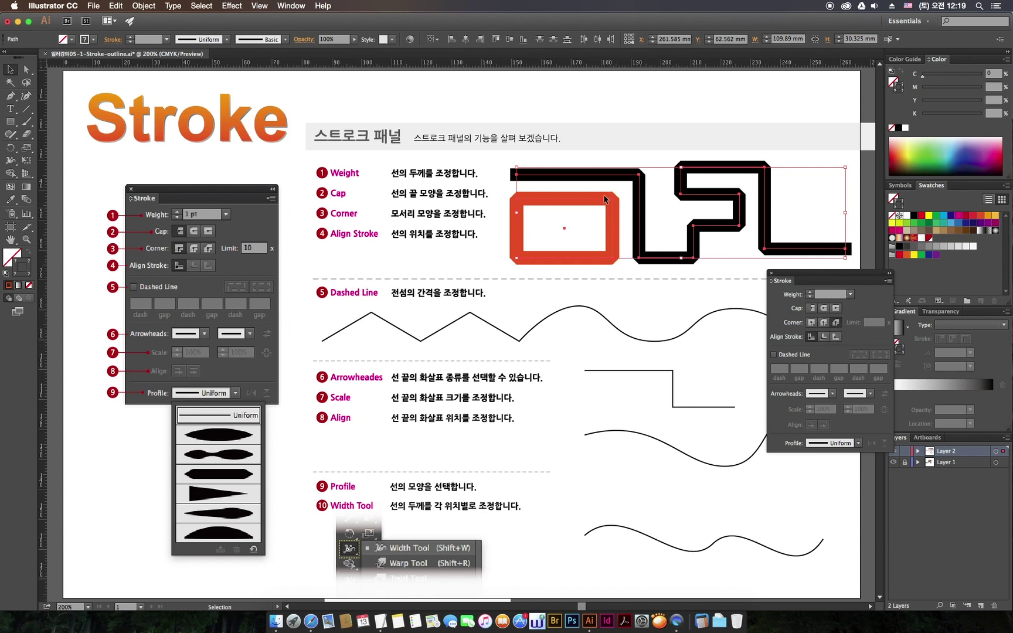
left_click(825, 323)
left_click(812, 324)
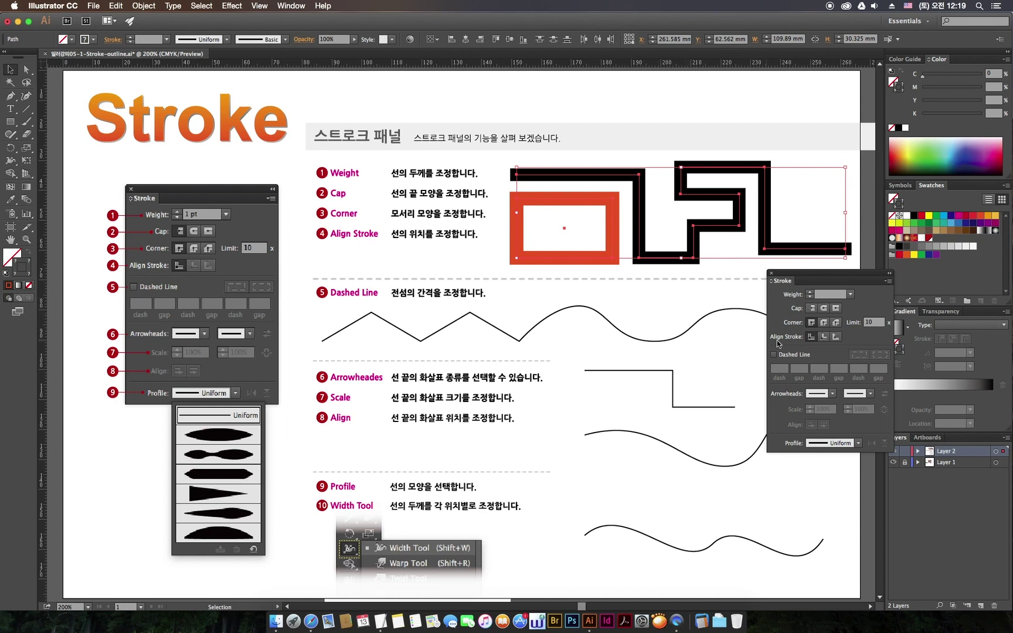
left_click_drag(310, 224, 484, 252)
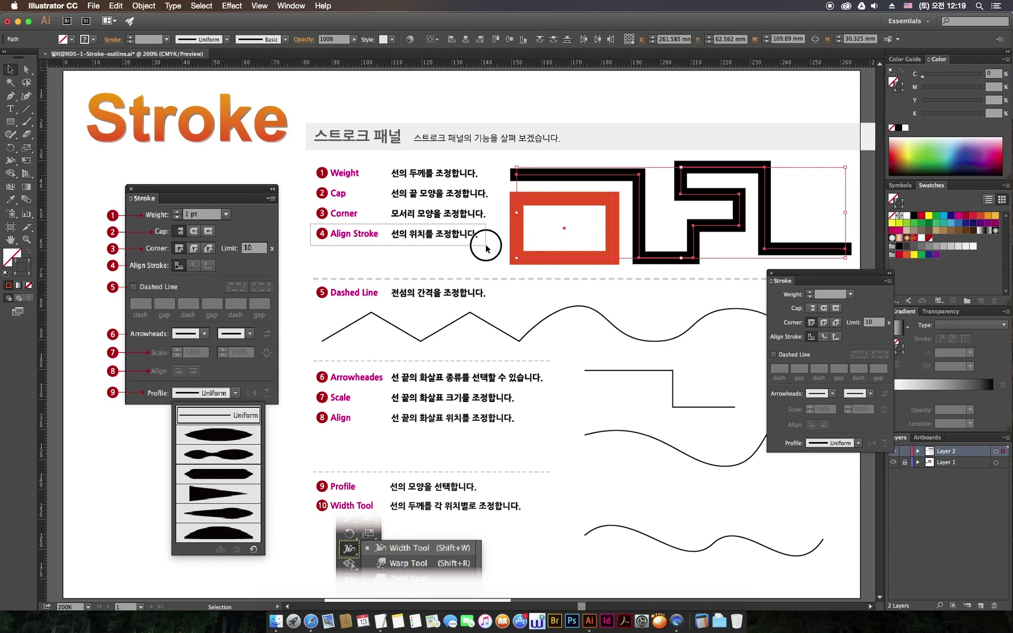
left_click_drag(484, 252, 306, 226)
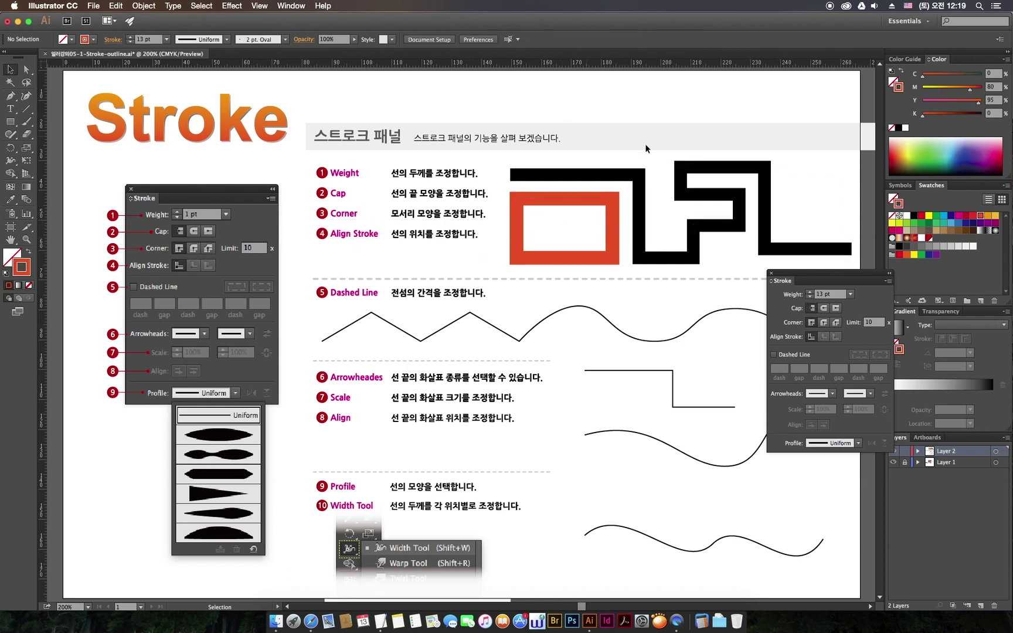
left_click(615, 199)
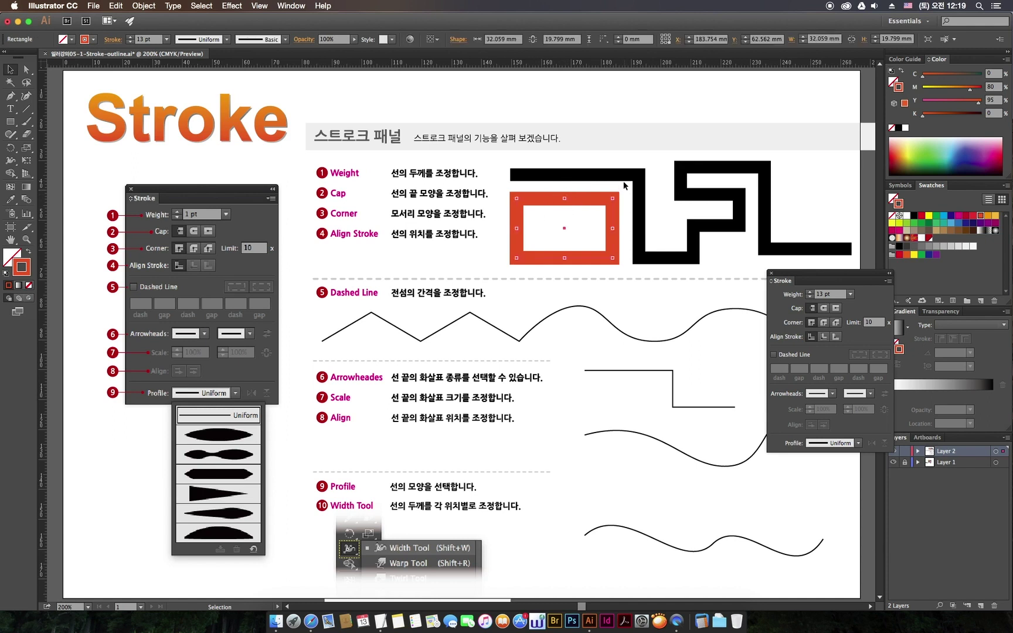
Recolour the maze path's stroke light blue, then reselect the rectangle
left_click(640, 170)
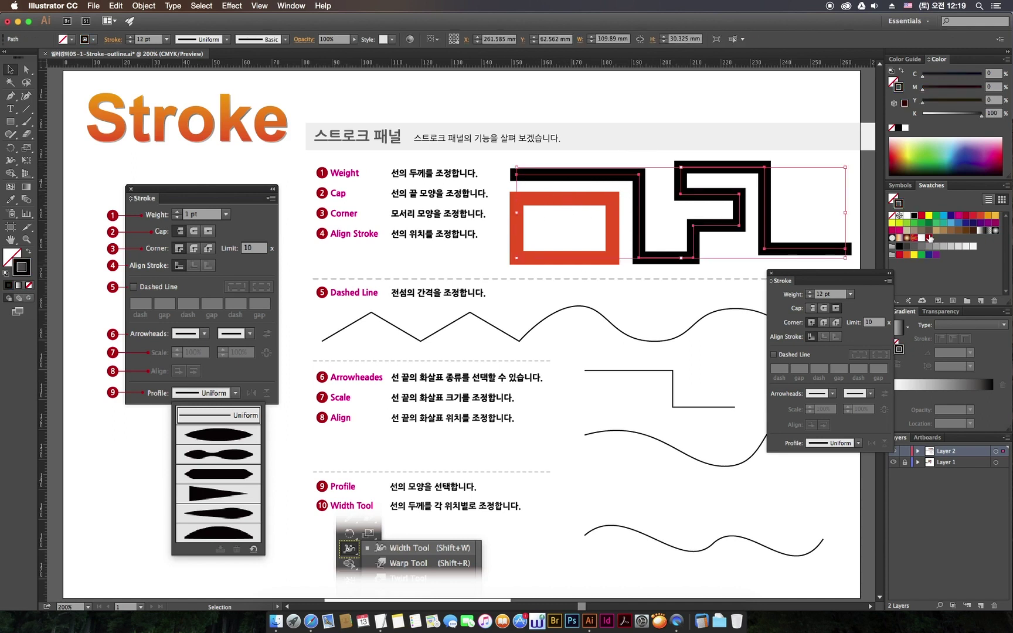
left_click(950, 223)
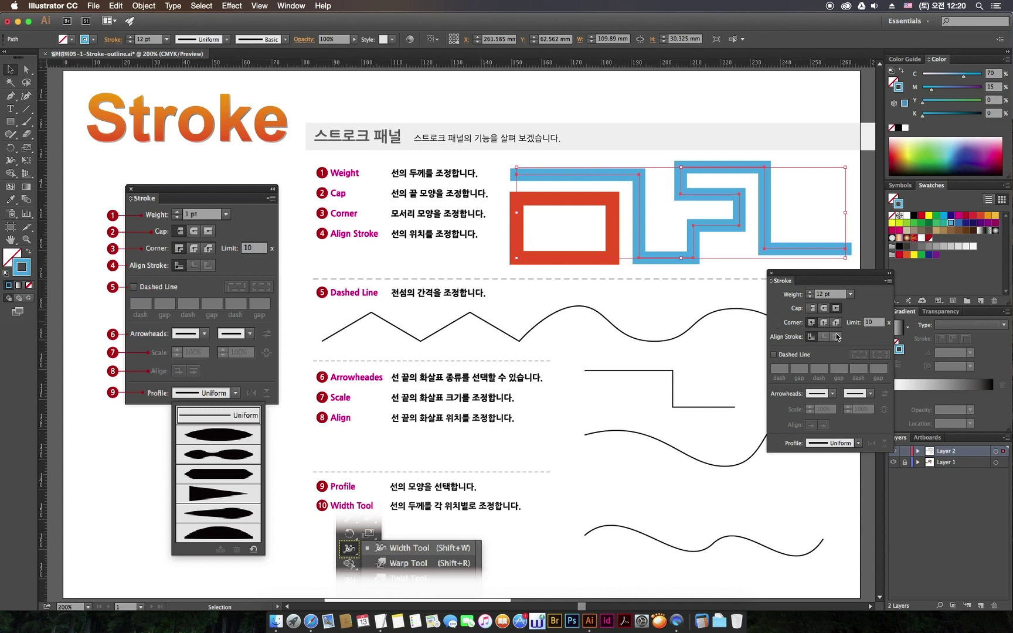
left_click(604, 273)
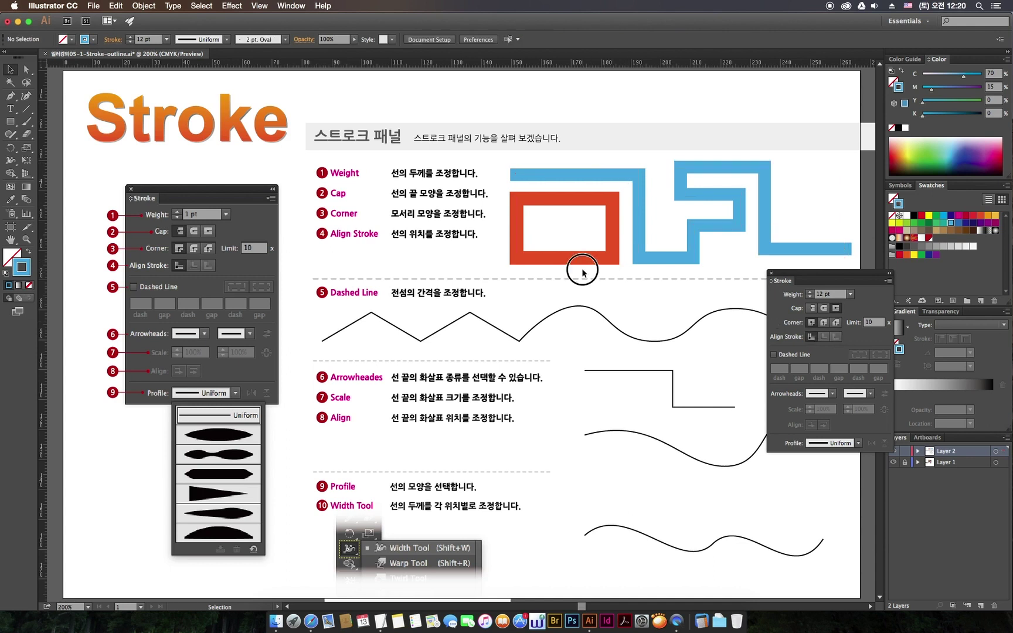
left_click(524, 260)
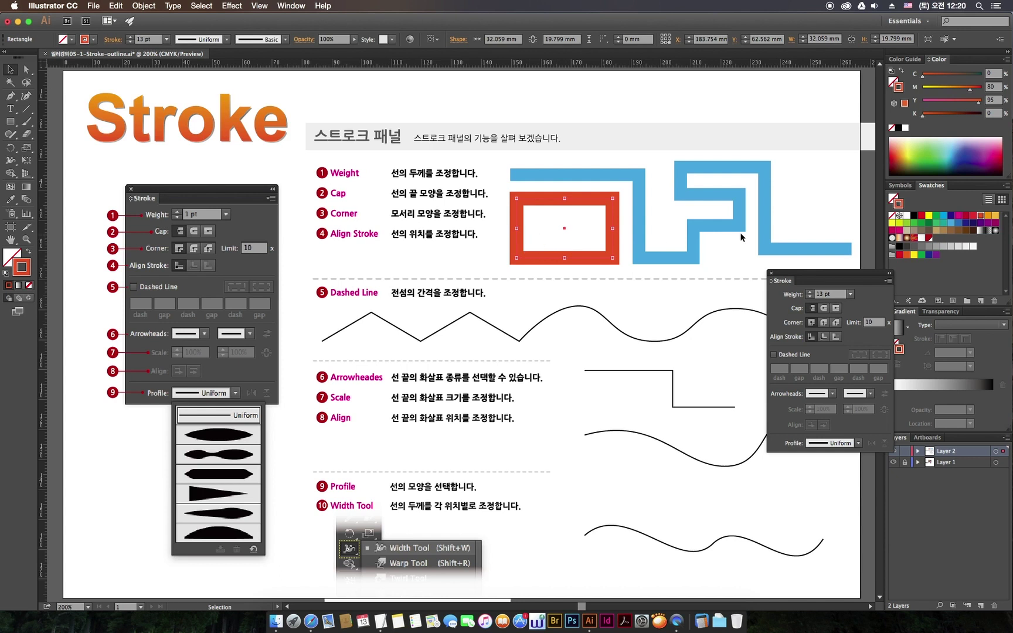
Make the rectangle's outline teal and try inside, then outside stroke alignment
left_click(944, 224)
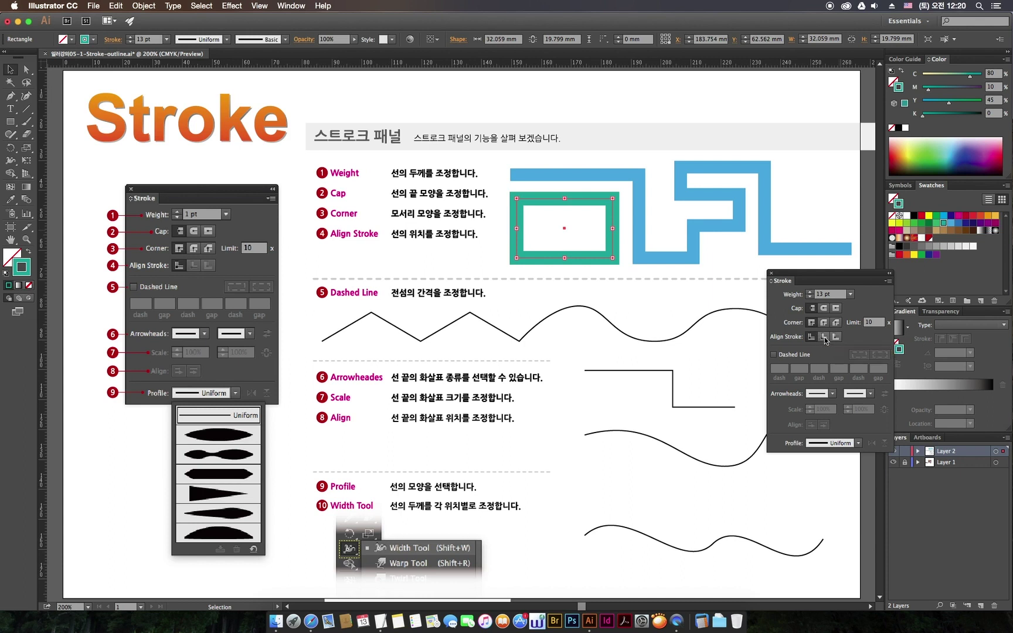
left_click(824, 337)
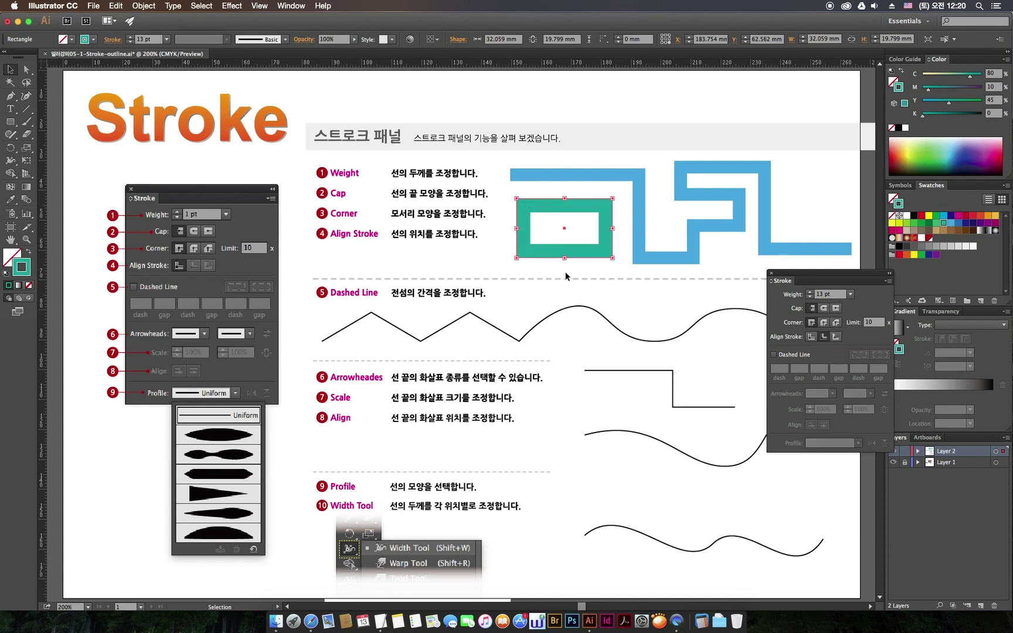
left_click(836, 338)
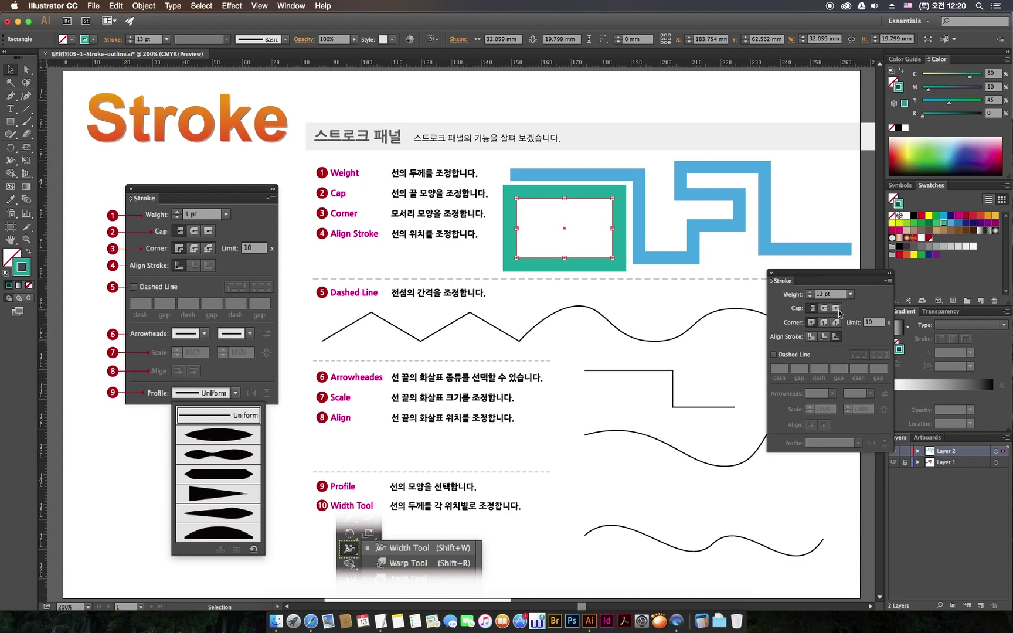
Reduce the rectangle's outline to 8 pt and align the stroke to center
left_click(809, 297)
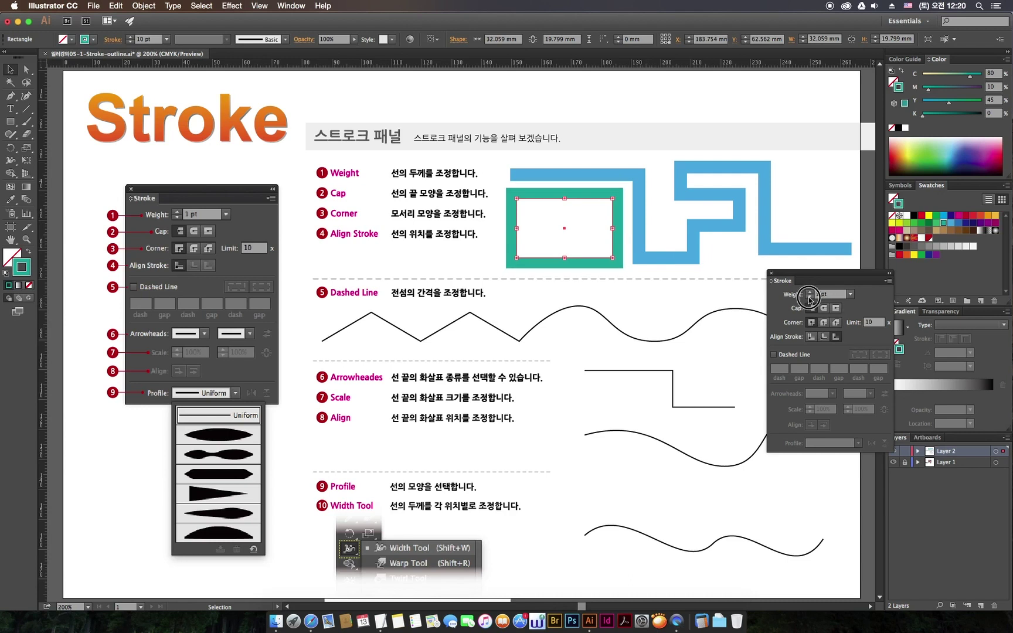
left_click(810, 297)
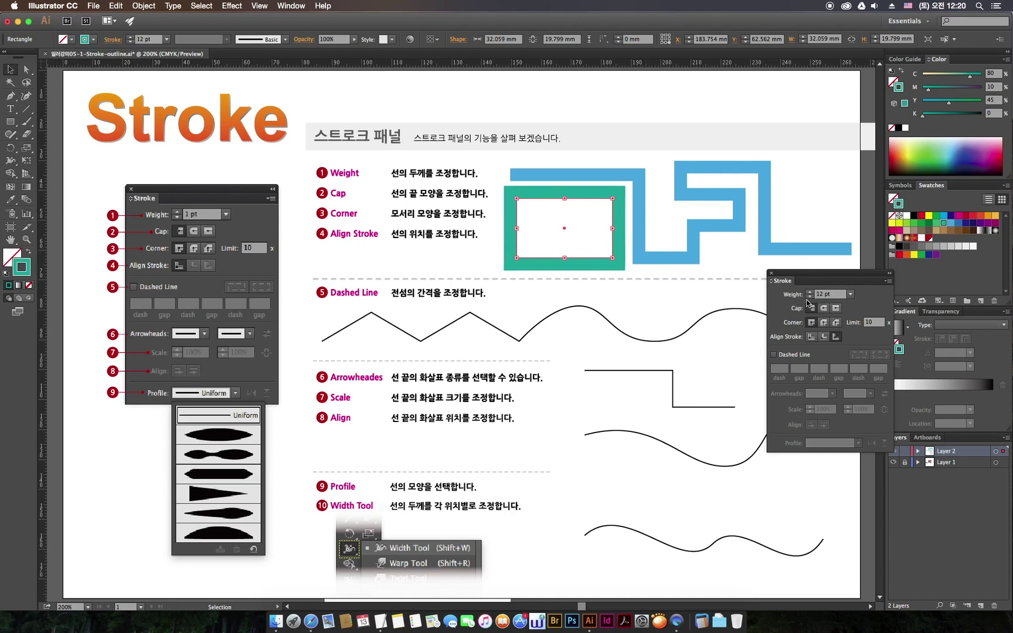
left_click(809, 297)
type("8")
key("Return")
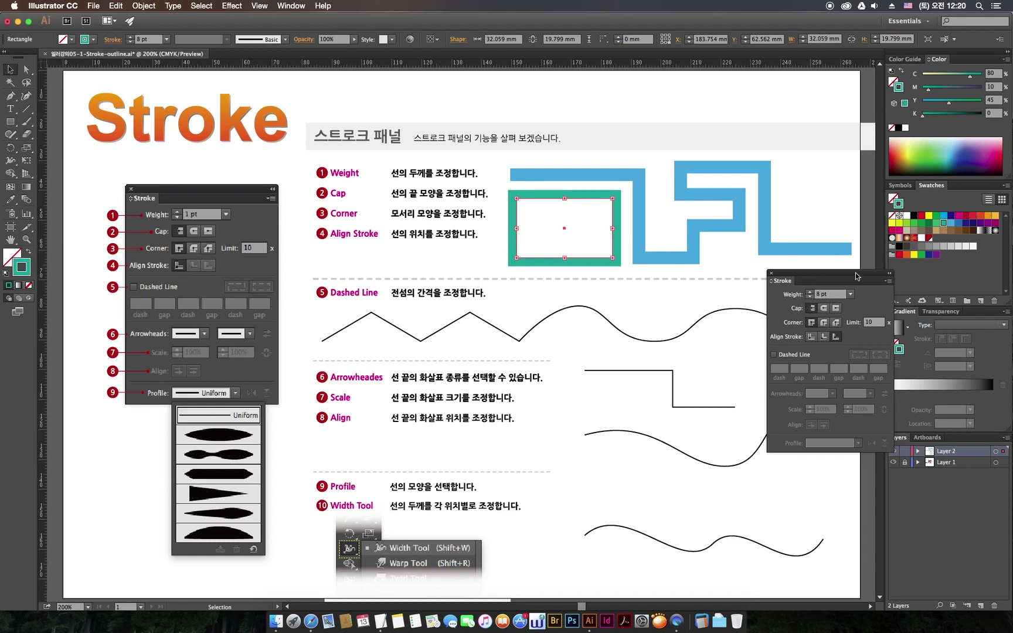
left_click(811, 338)
left_click(812, 338)
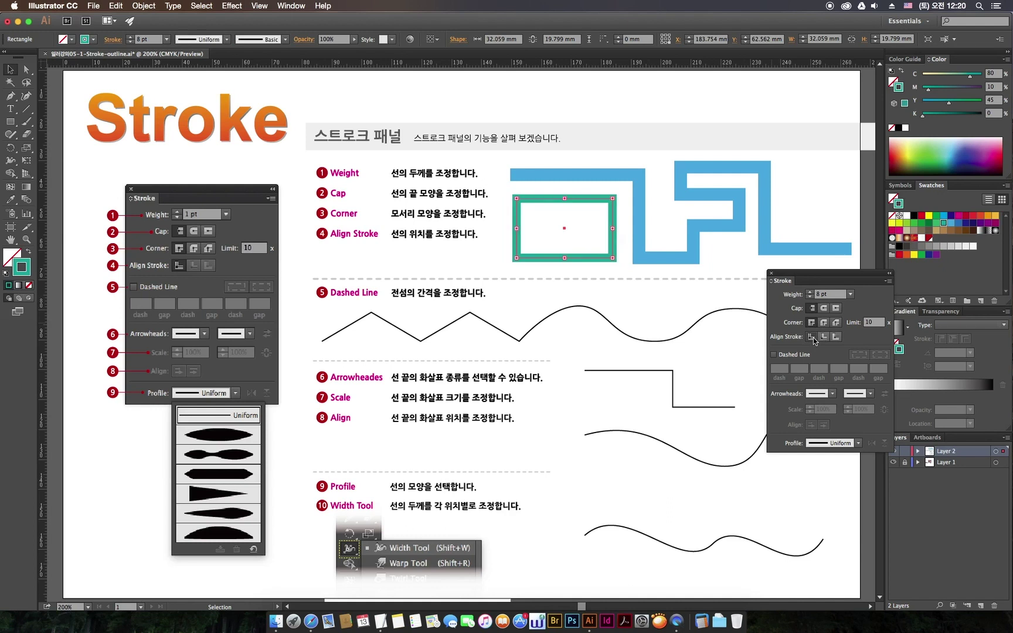
left_click(810, 292)
left_click(810, 298)
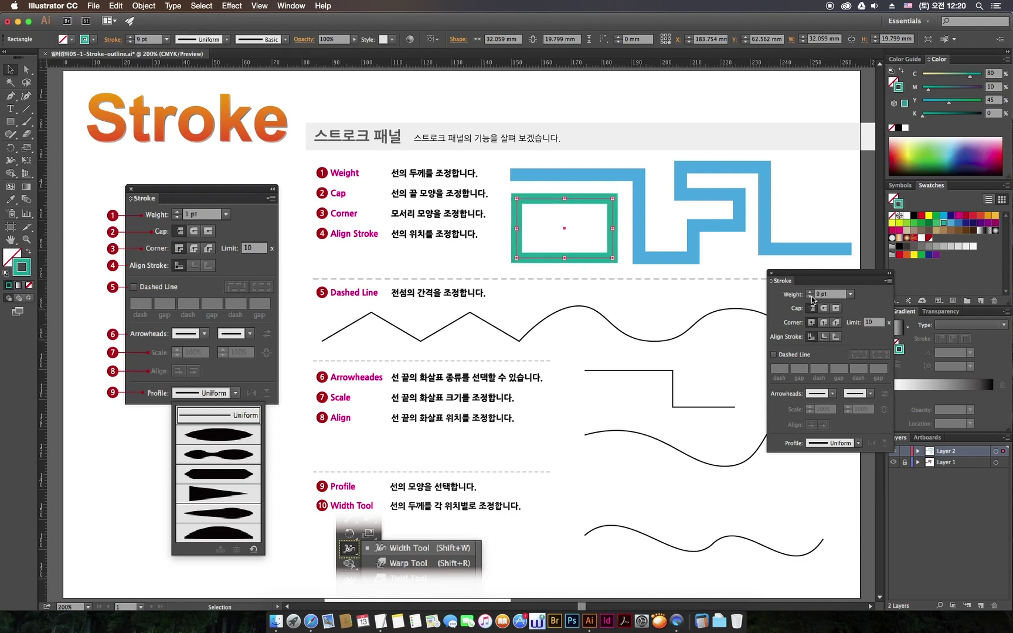
left_click(810, 297)
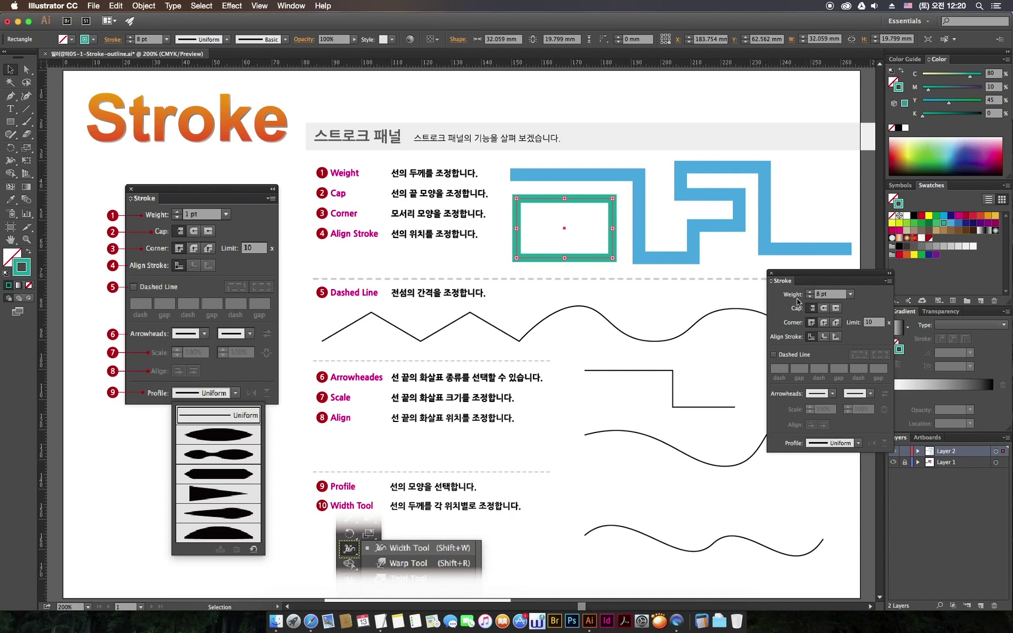
Move the stroke options near the top and select the zigzag-and-wave path
left_click_drag(807, 271, 823, 270)
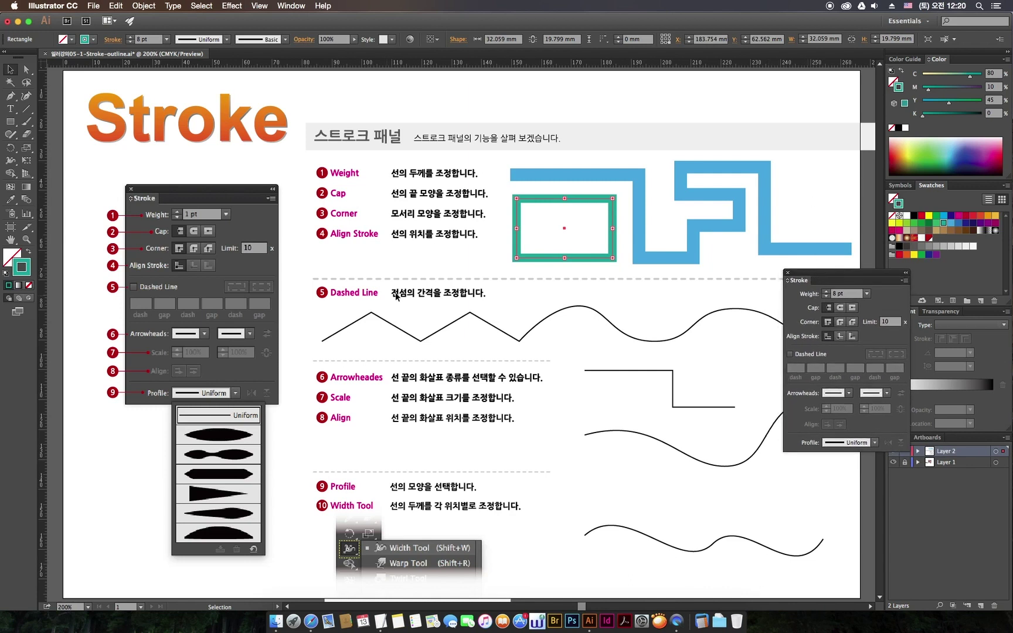
left_click(487, 309)
left_click_drag(302, 278, 498, 305)
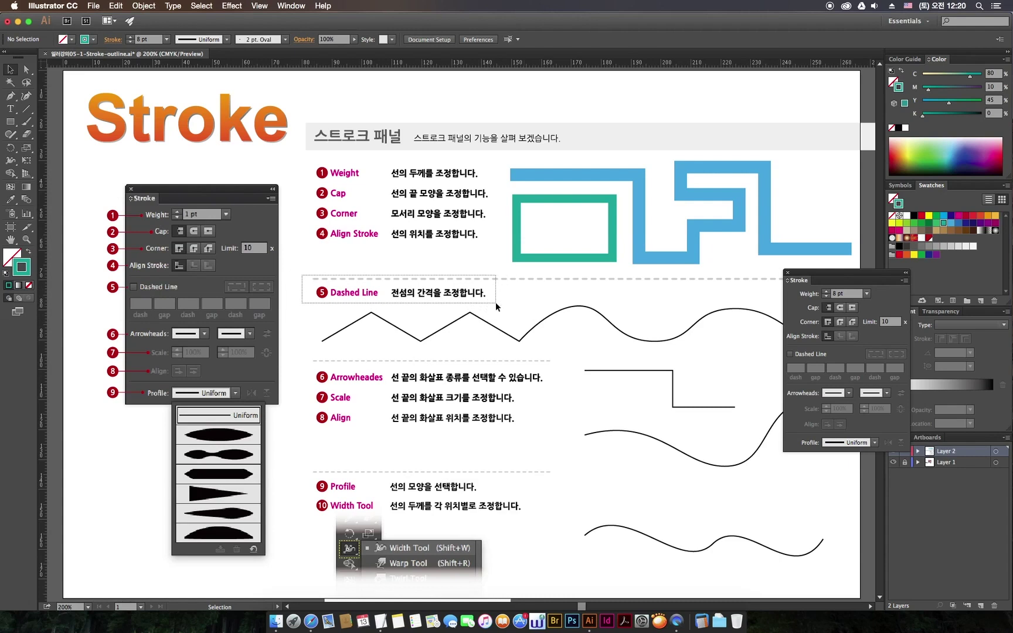
left_click_drag(799, 273, 620, 111)
left_click(554, 331)
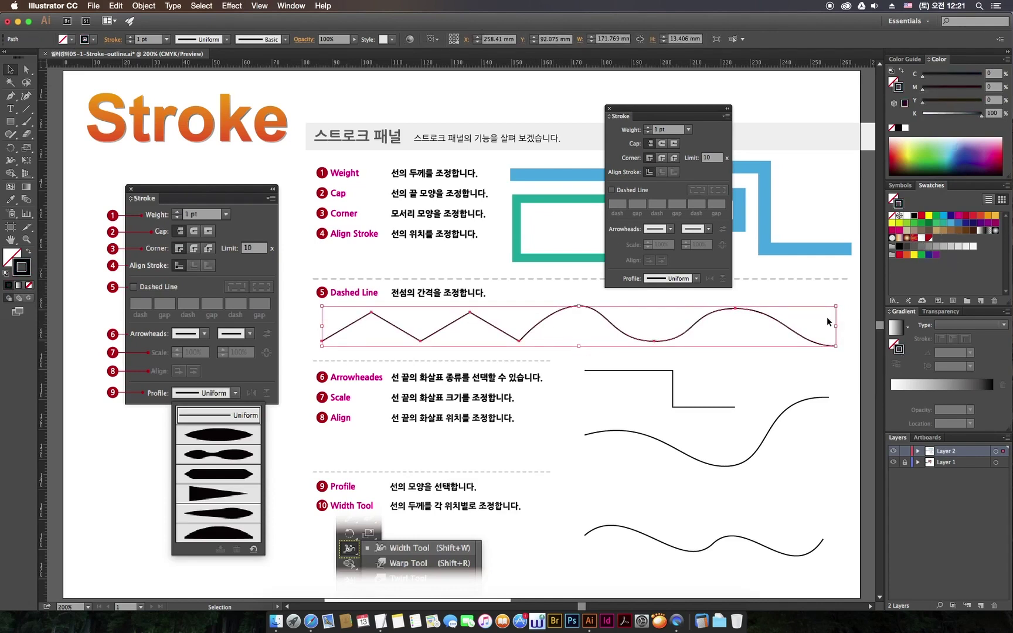
Give the wave path a 3 pt dashed stroke with 5 pt dashes and gaps
left_click(648, 128)
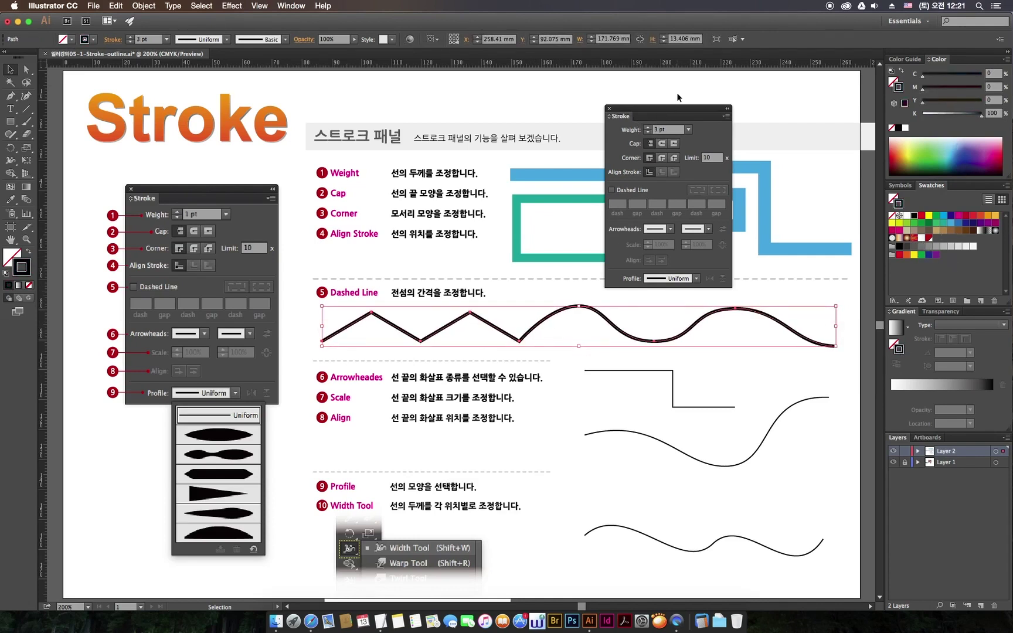
left_click(612, 190)
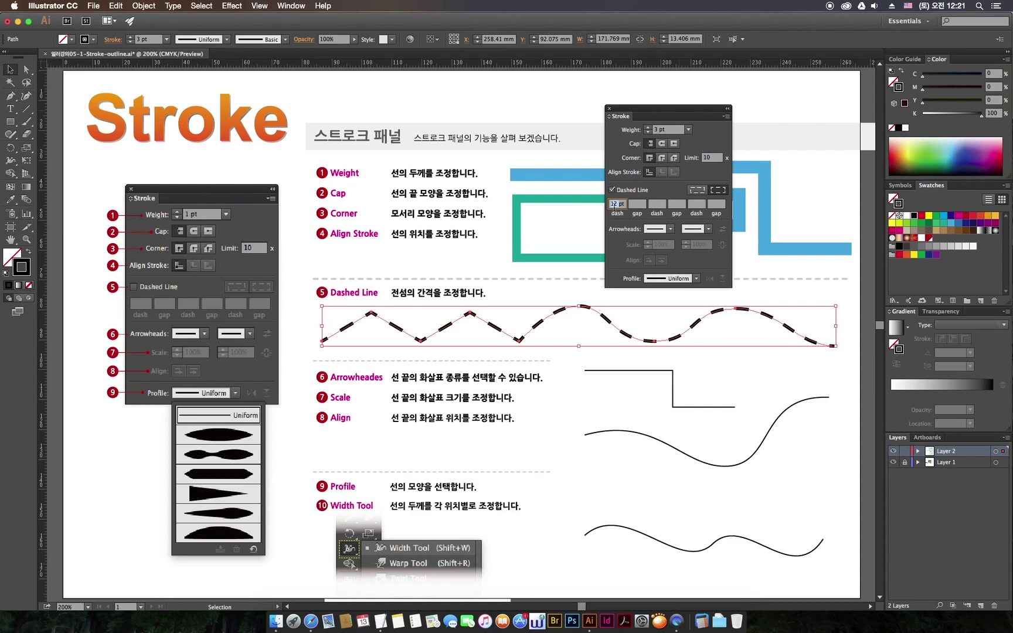
left_click(621, 203)
left_click(635, 203)
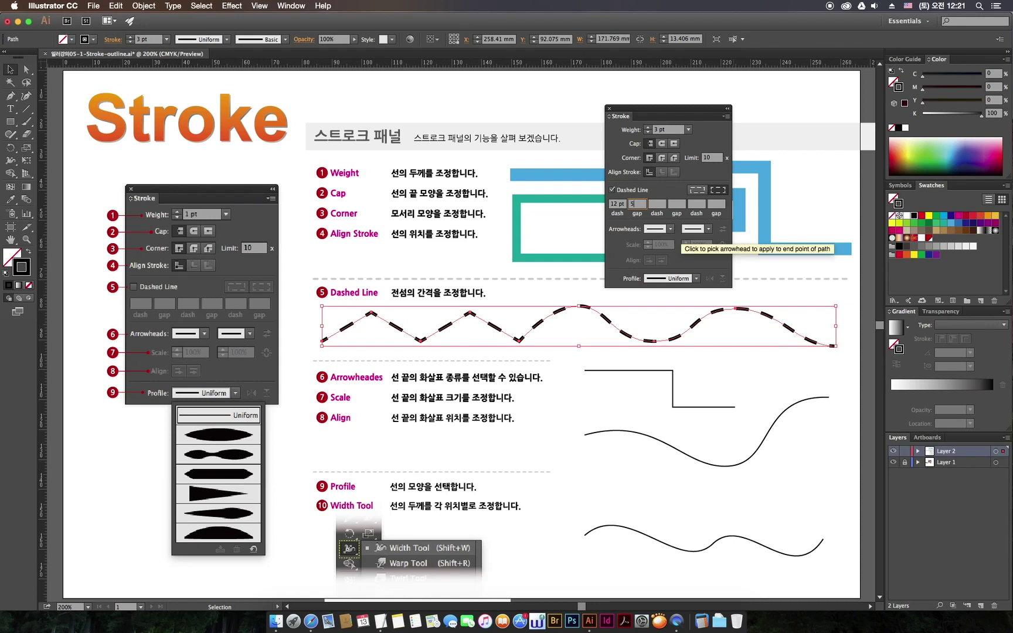
key("Return")
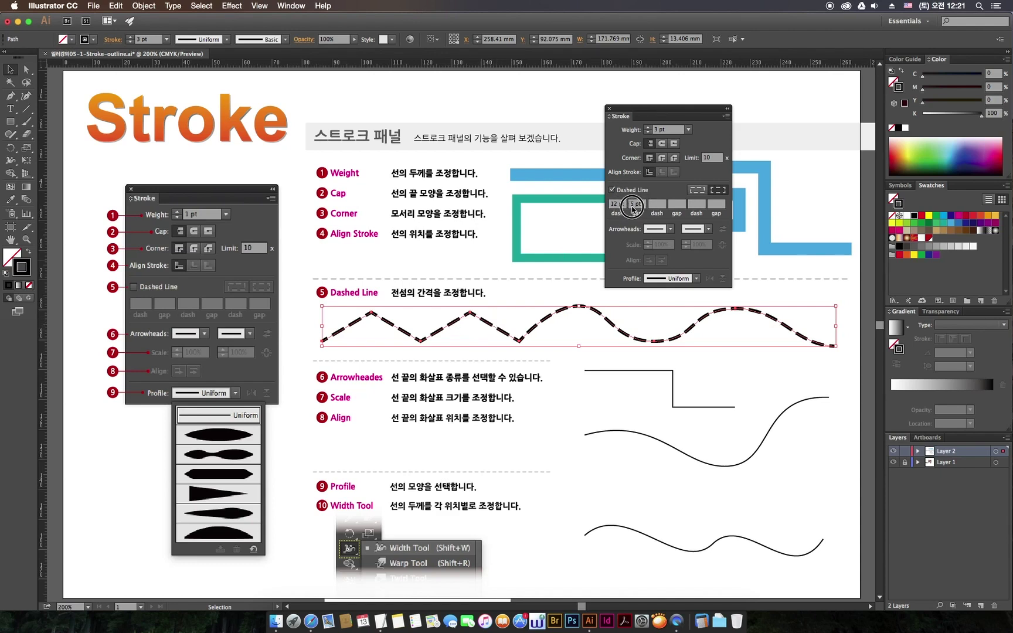
left_click(624, 205)
type("5")
Apply a 5 pt dash with a 10 pt gap to the wavy path
key("Return")
left_click(643, 205)
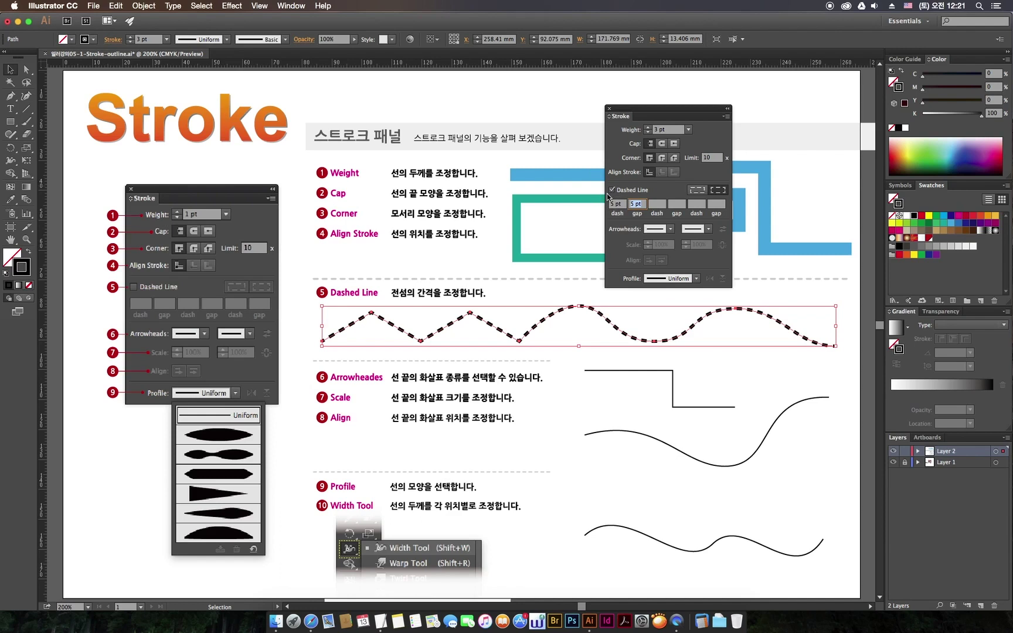
type("10")
key("Return")
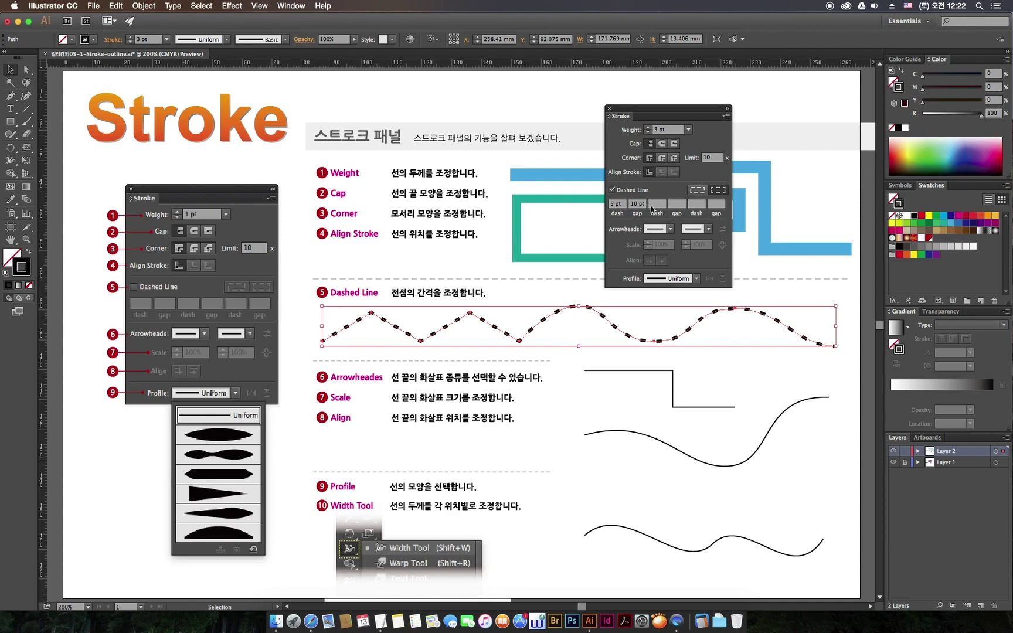
Set alternating 5 pt and 10 pt dashes with 3 pt gaps, preview, and reselect
left_click(636, 204)
type("3")
key("Tab")
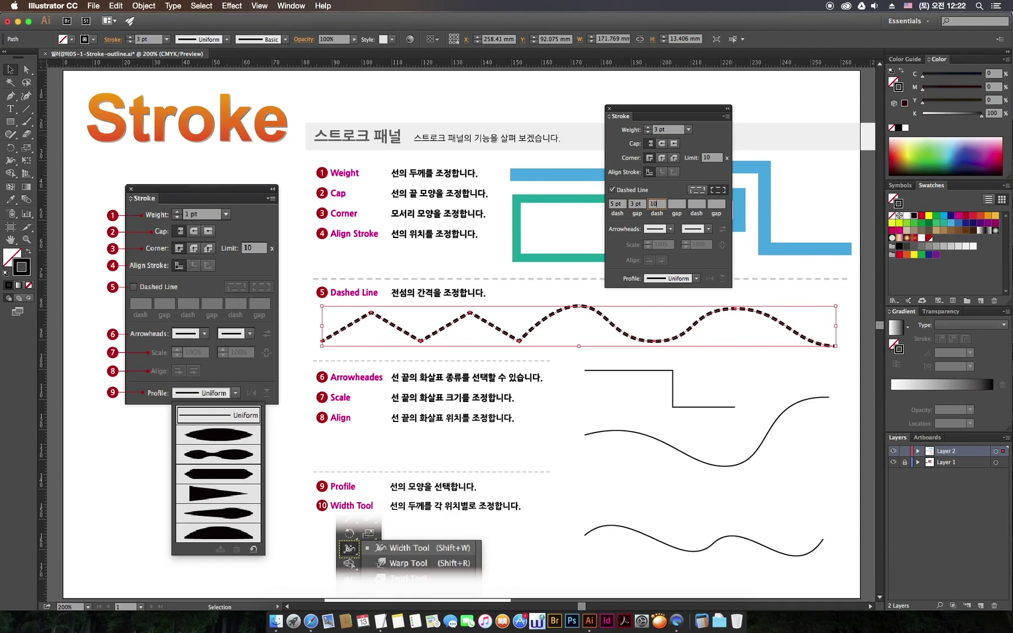
key("Tab")
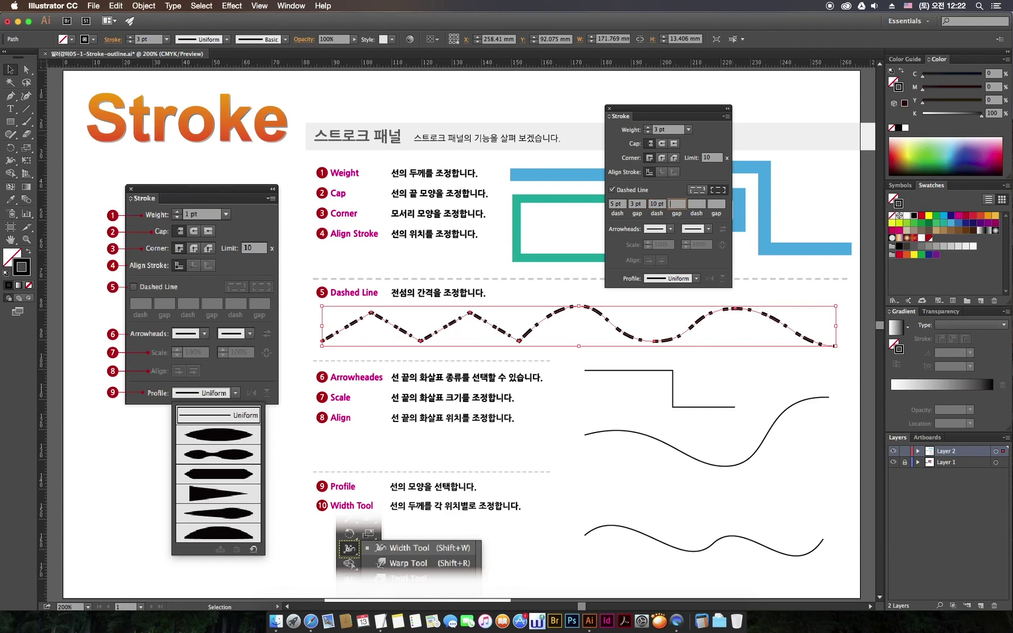
type("3")
key("Tab")
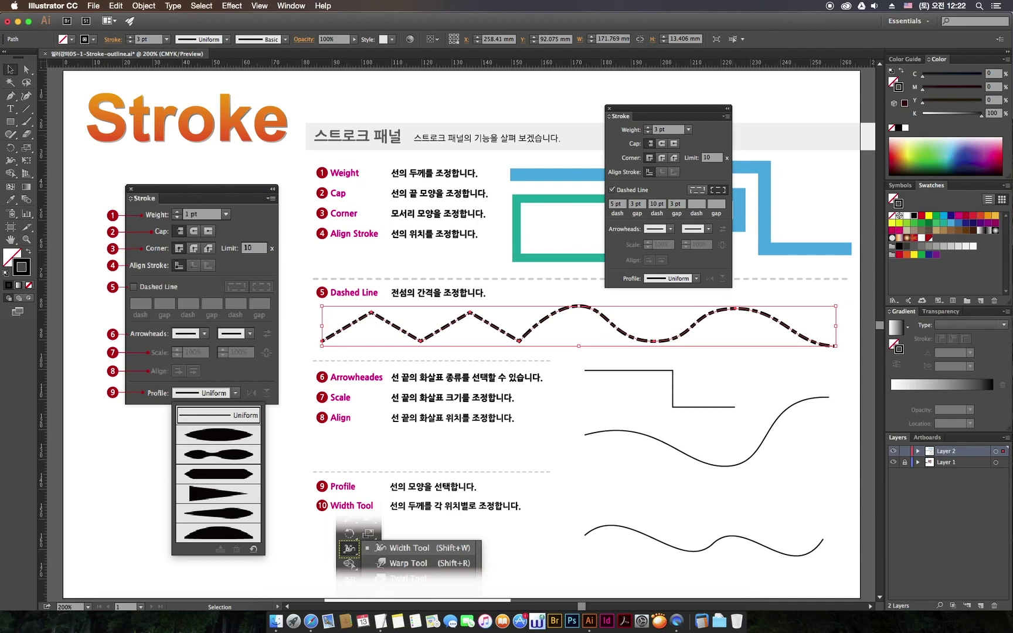
left_click(553, 343)
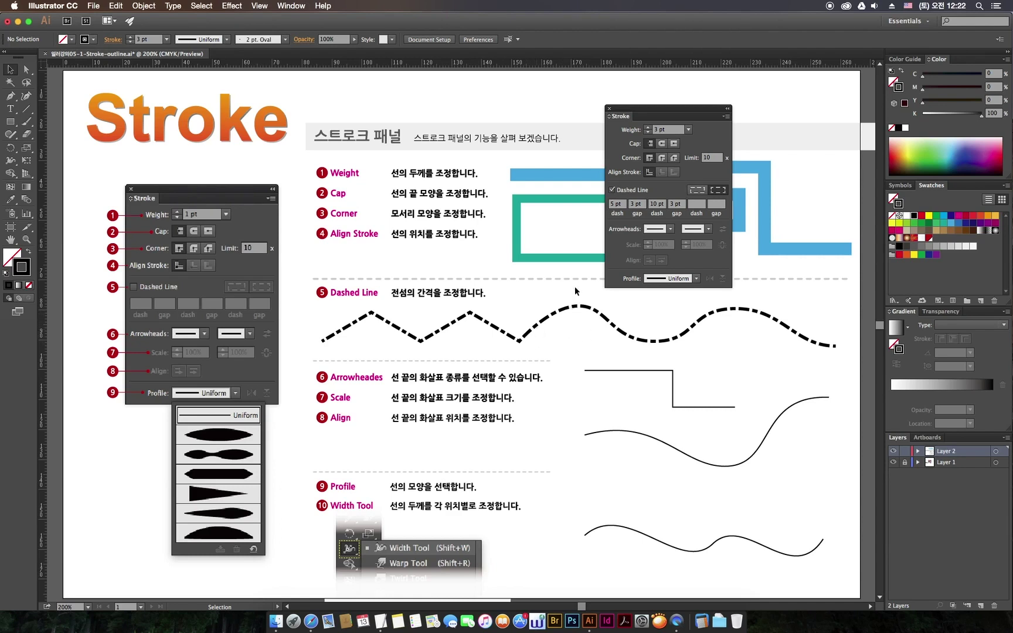
left_click_drag(546, 306, 581, 332)
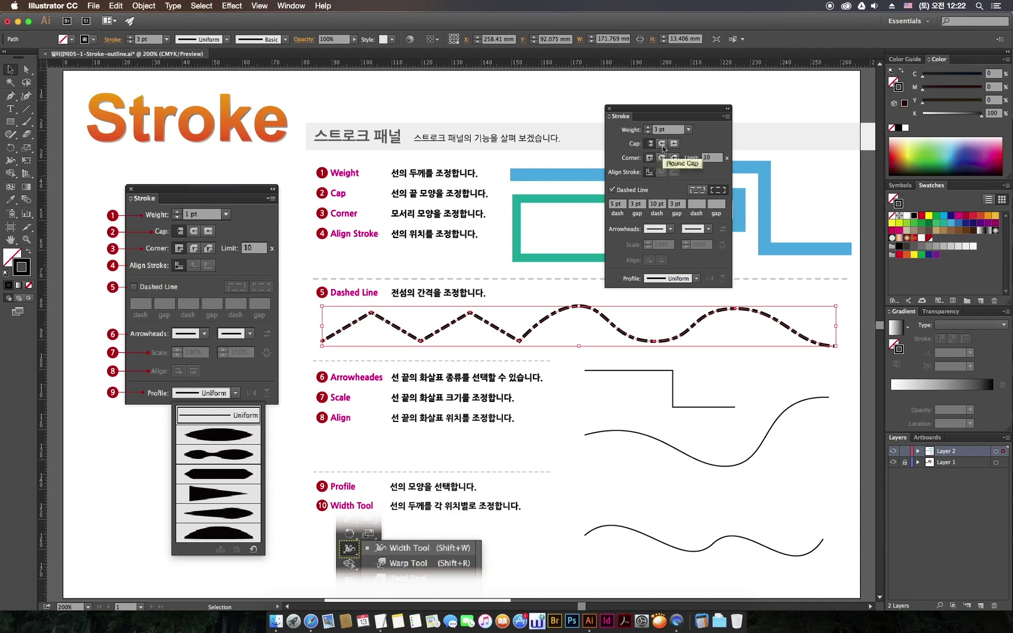
Give the dashes round caps, widen the gaps to 7 pt, and thicken the stroke to 5 pt
left_click(662, 143)
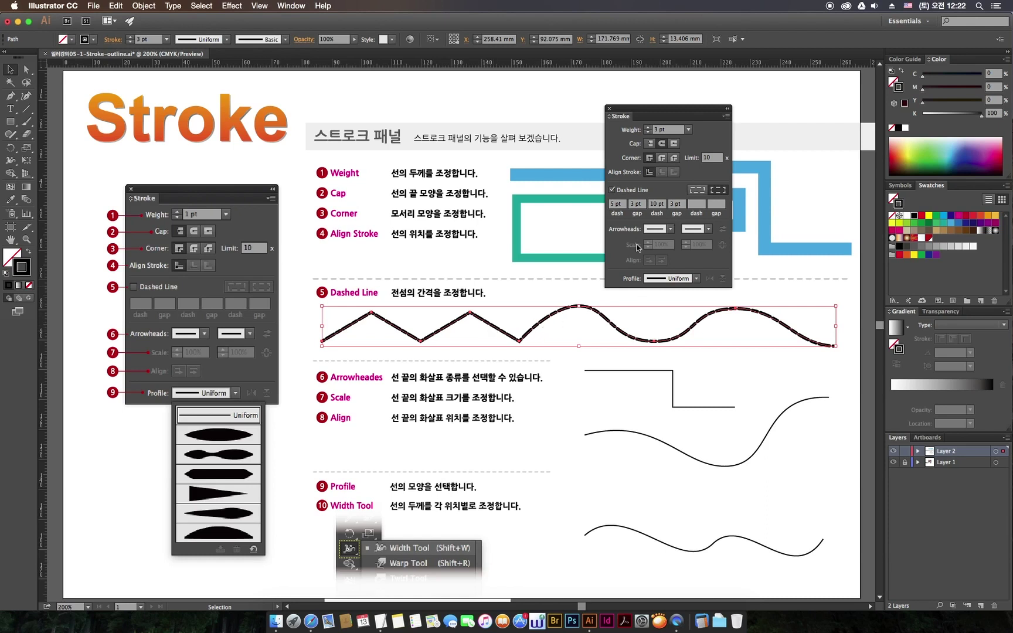
left_click(635, 205)
type("7")
key("Tab")
key("Tab")
key("Return")
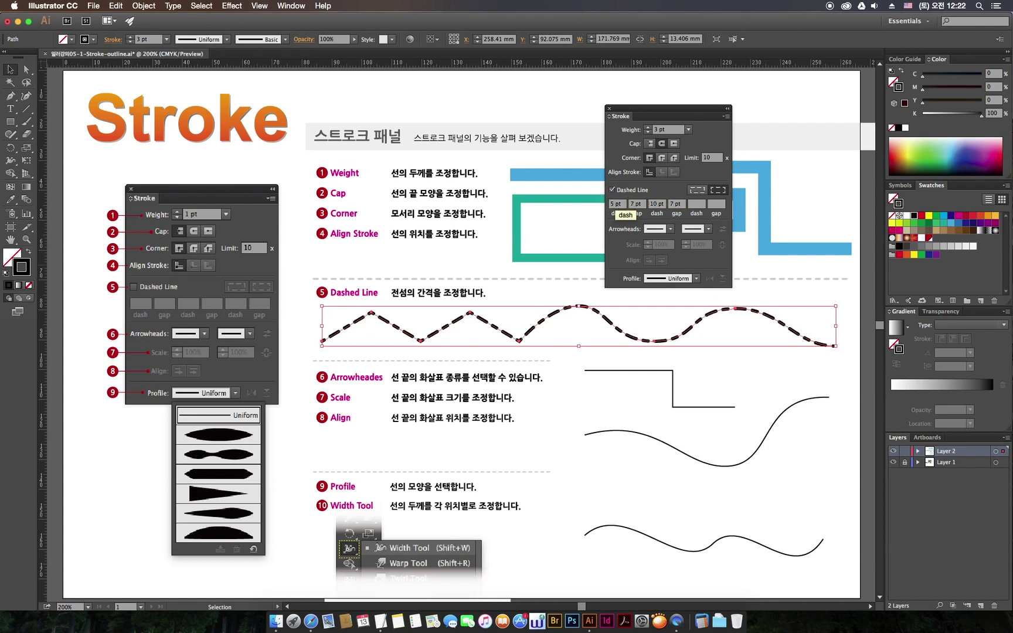
left_click(647, 126)
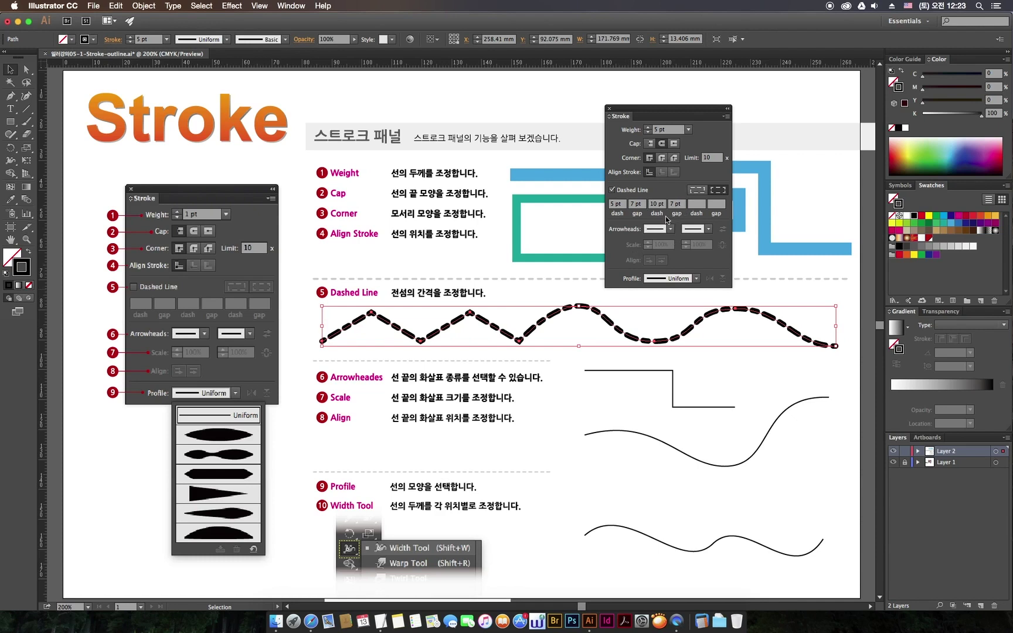
Reduce to a single dash pattern, switch to Butt Cap, and uncheck Dashed Line
left_click(679, 204)
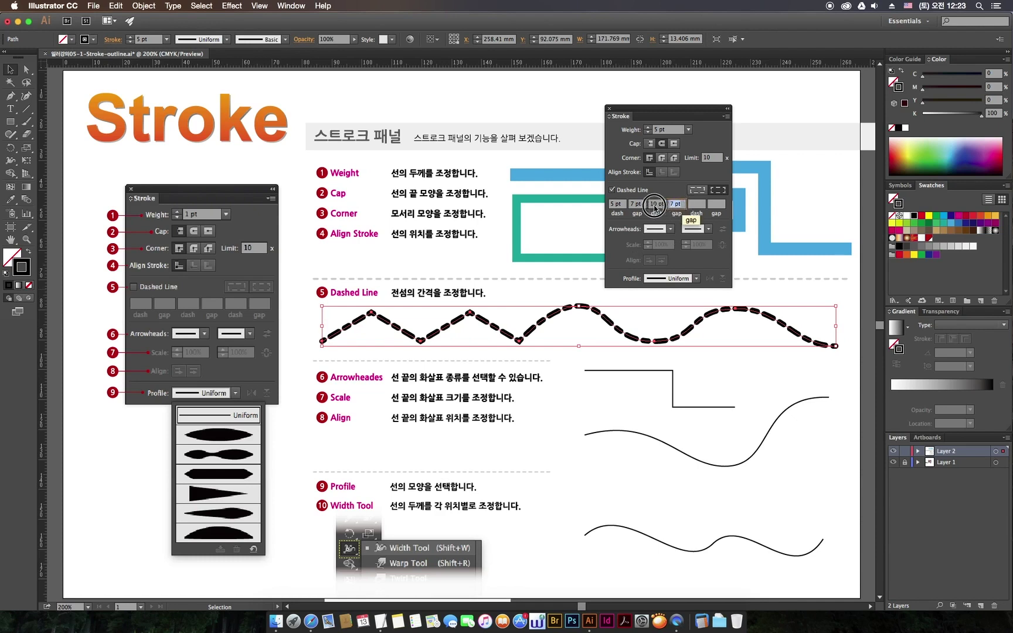
type("0")
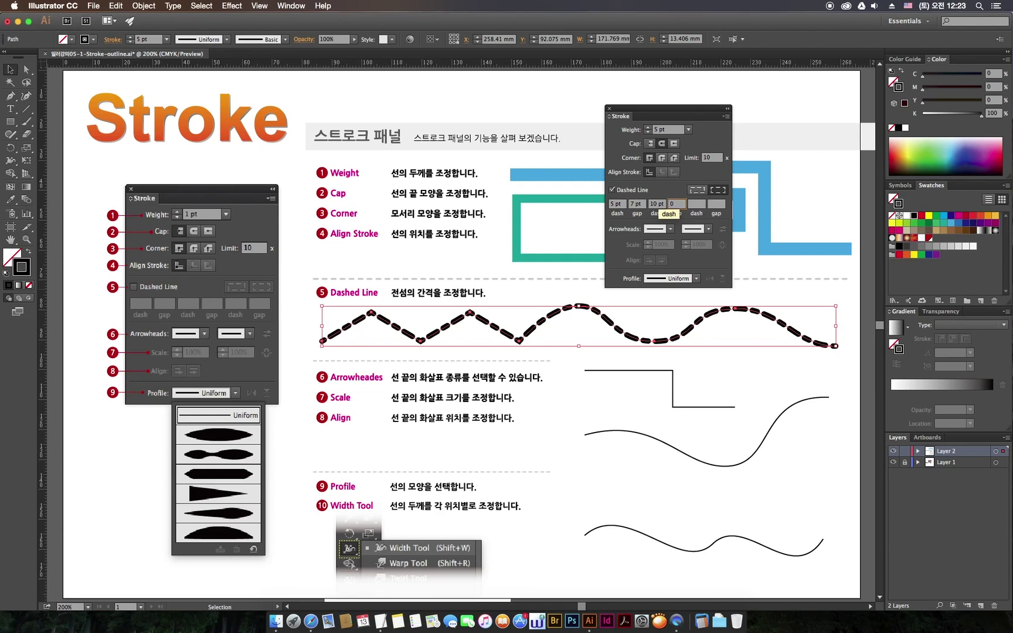
key("Return")
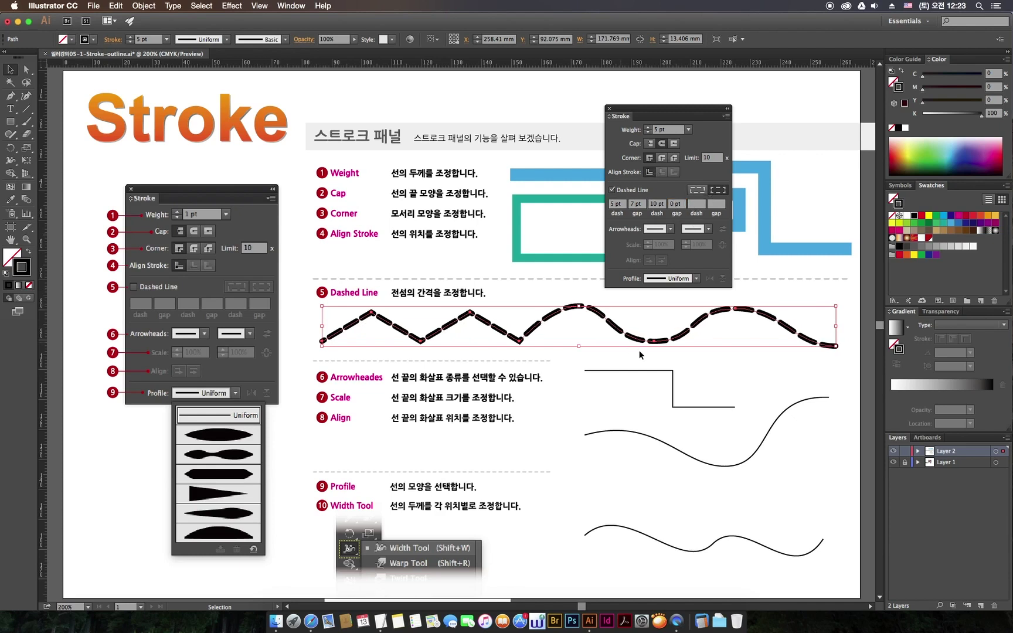
left_click(679, 204)
key("BackSpace")
left_click(656, 204)
key("BackSpace")
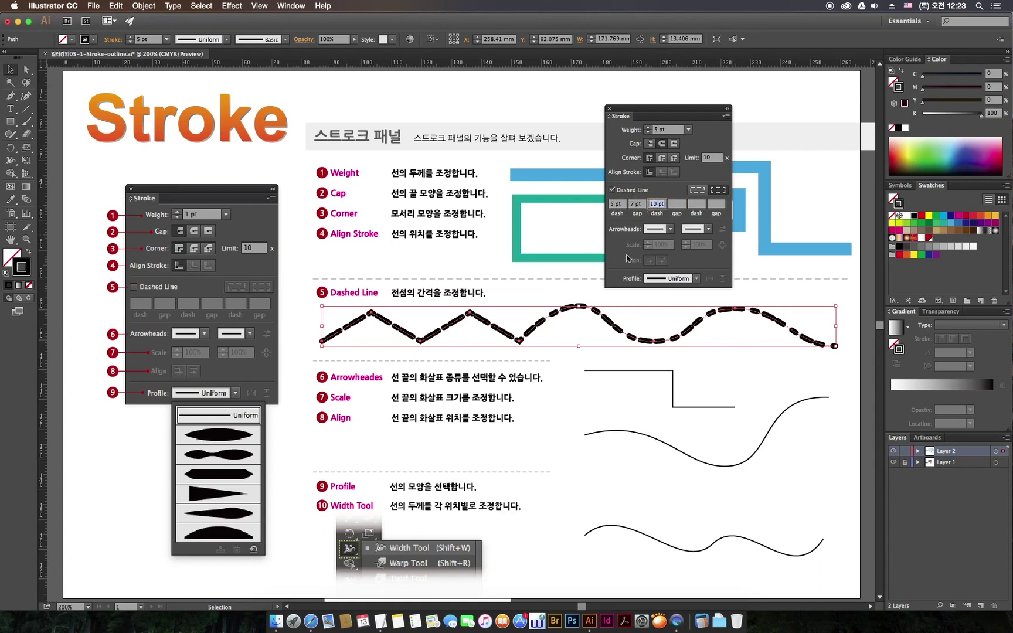
left_click(637, 203)
key("BackSpace")
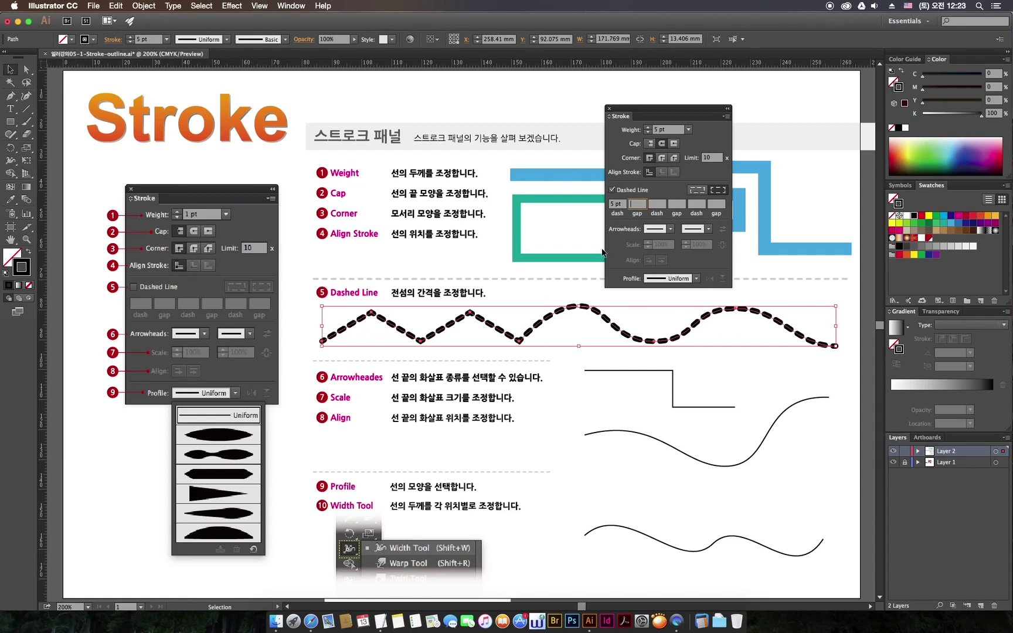
key("Return")
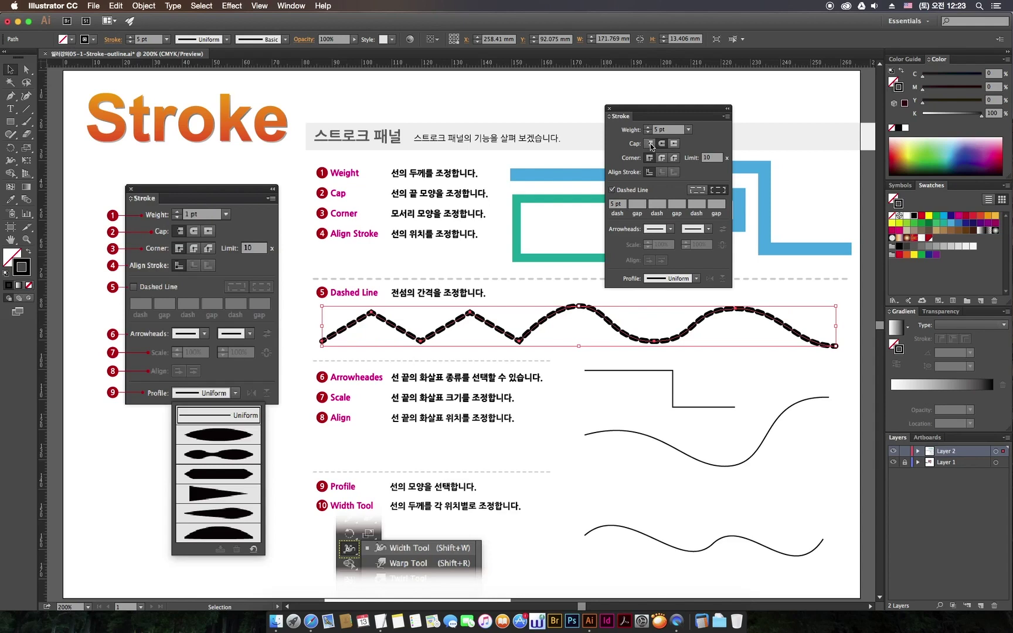
left_click(649, 143)
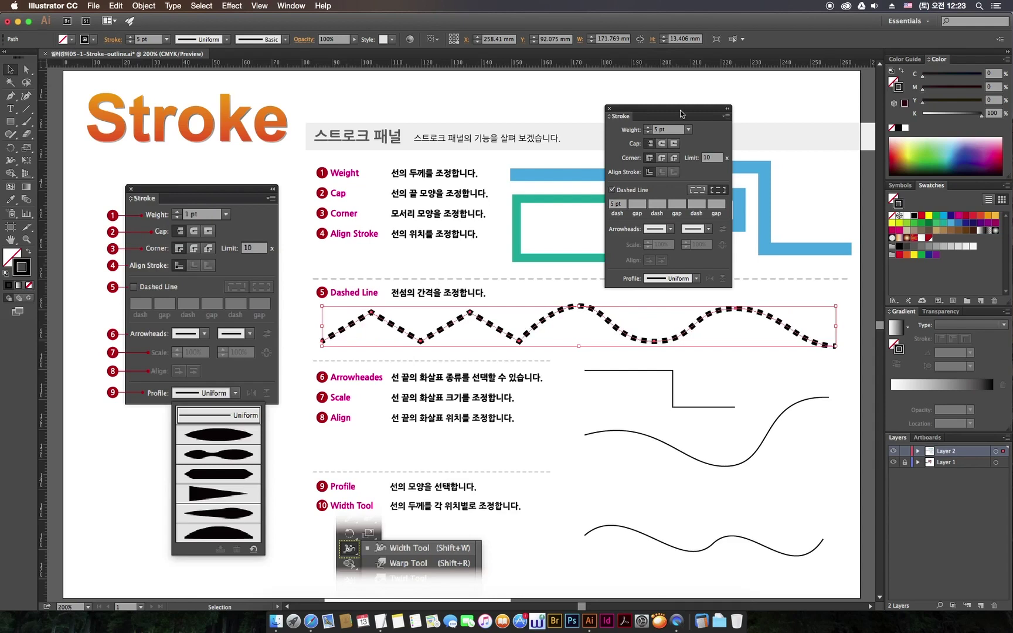
left_click(612, 190)
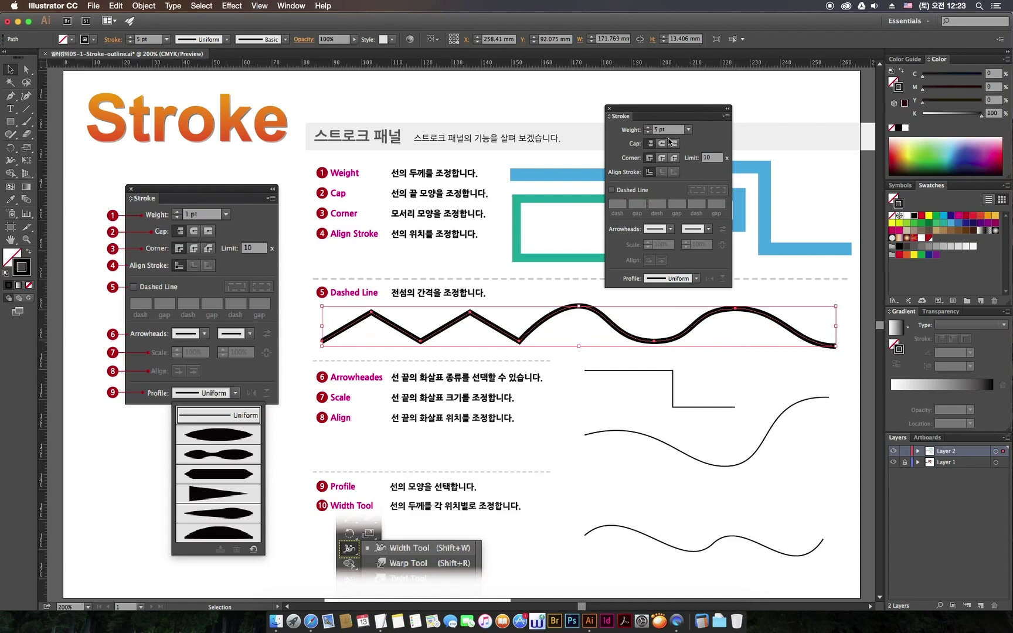
Put an Arrow 1 head on the path's start and thin the stroke to 2 pt
left_click_drag(655, 112, 654, 106)
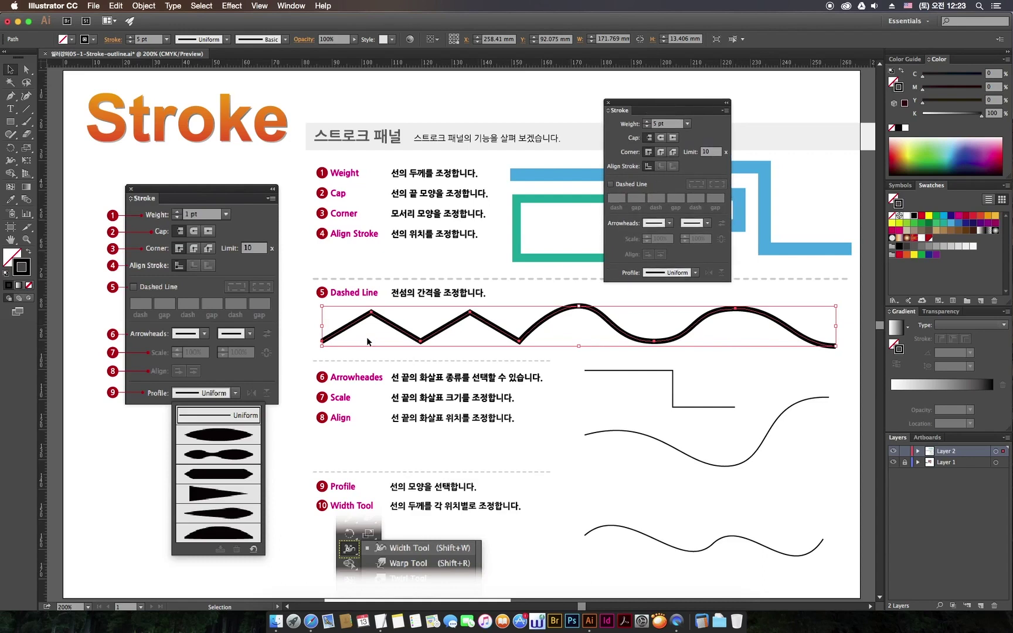
left_click(670, 223)
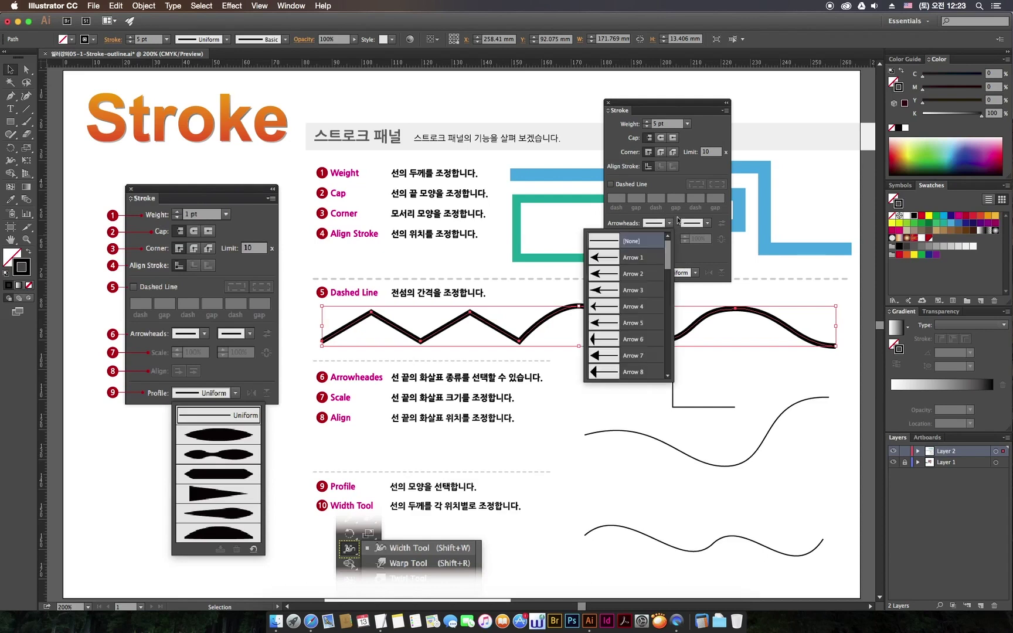
left_click(636, 259)
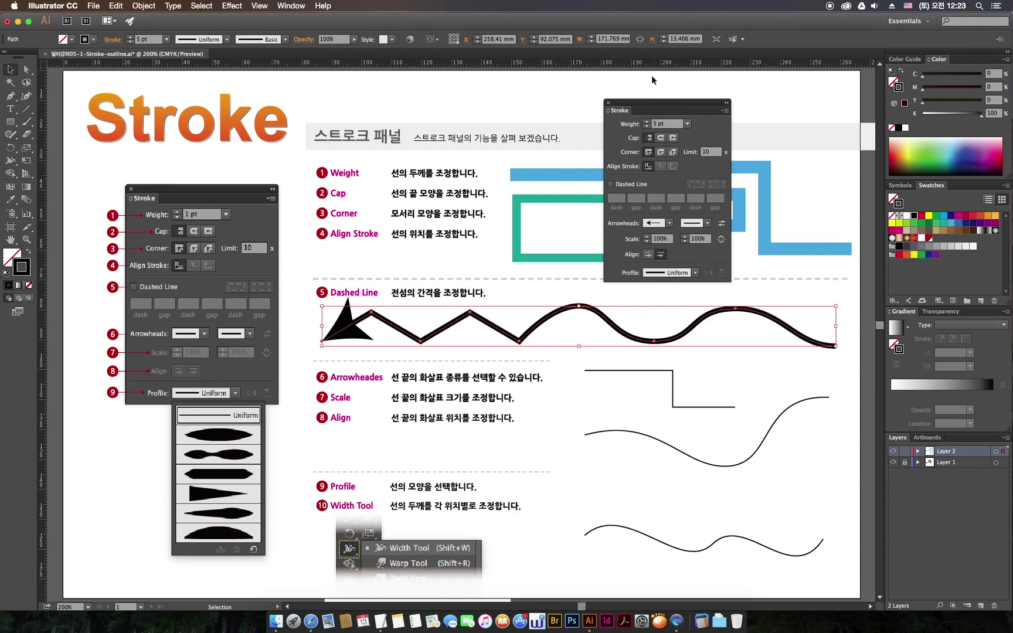
left_click(647, 126)
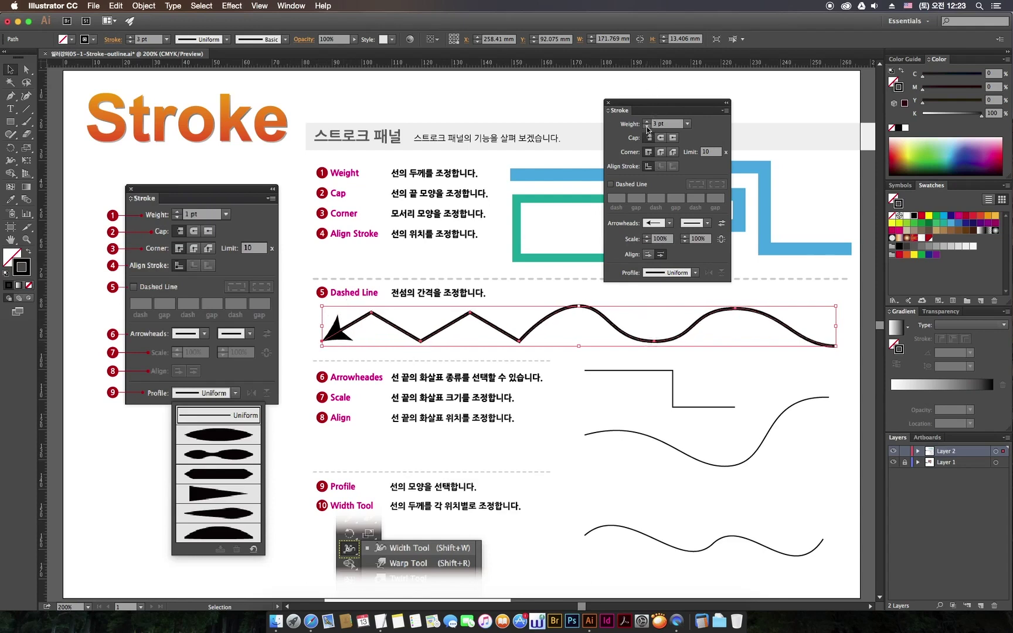
left_click(647, 127)
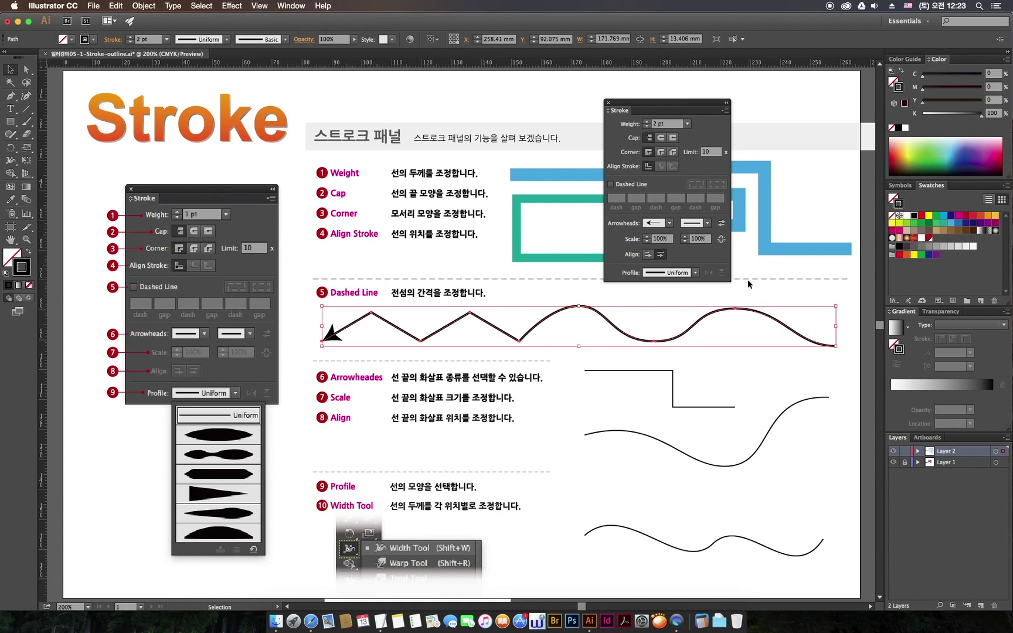
Give the path's end a feathered tail, then swap the arrowheads end to end twice
left_click(708, 223)
left_click_drag(706, 255, 713, 298)
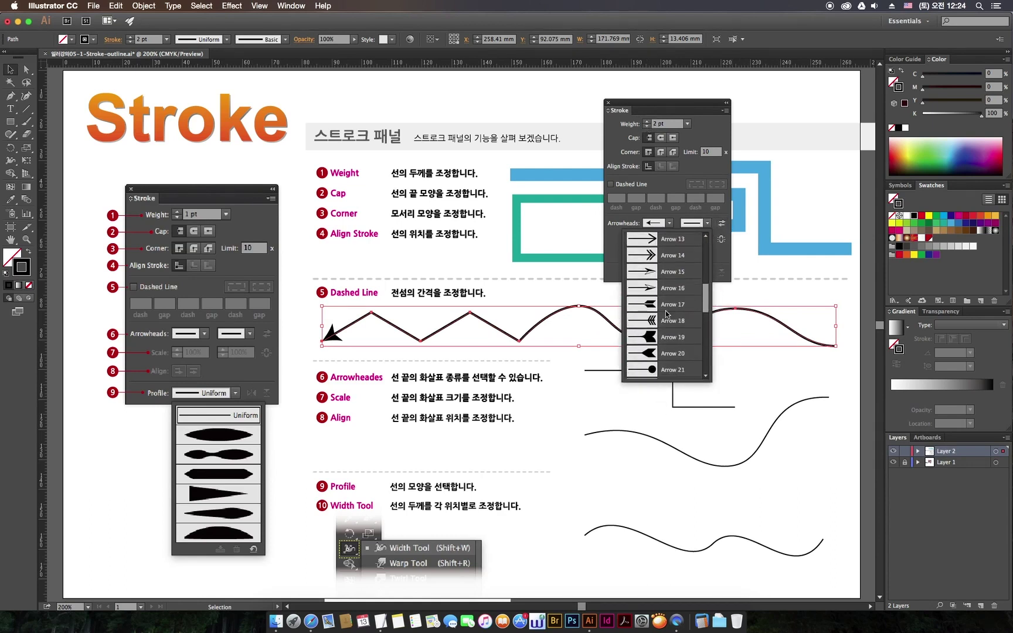
left_click(657, 252)
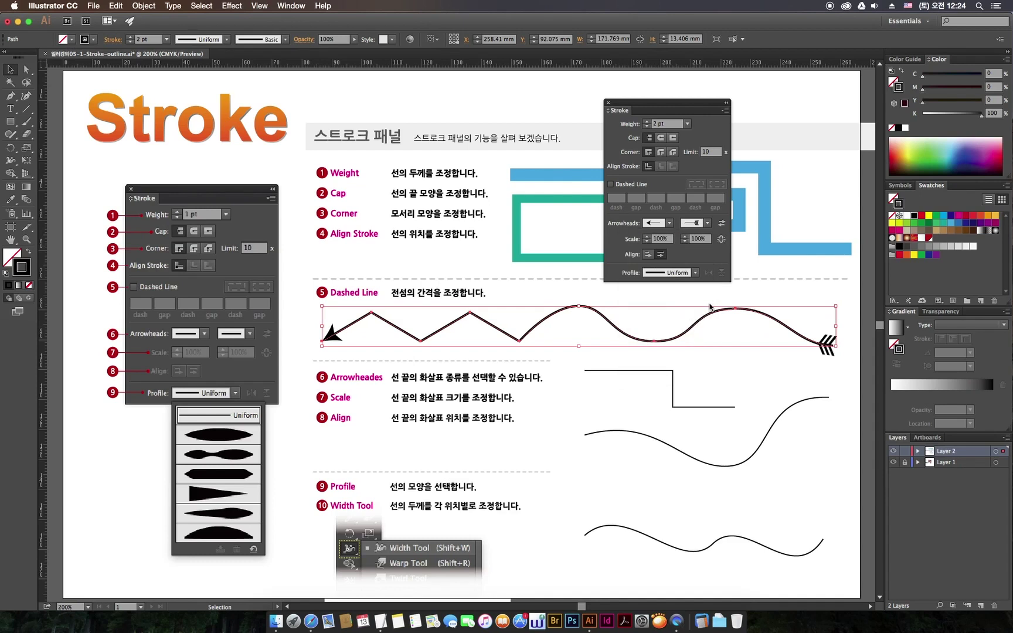
left_click(708, 224)
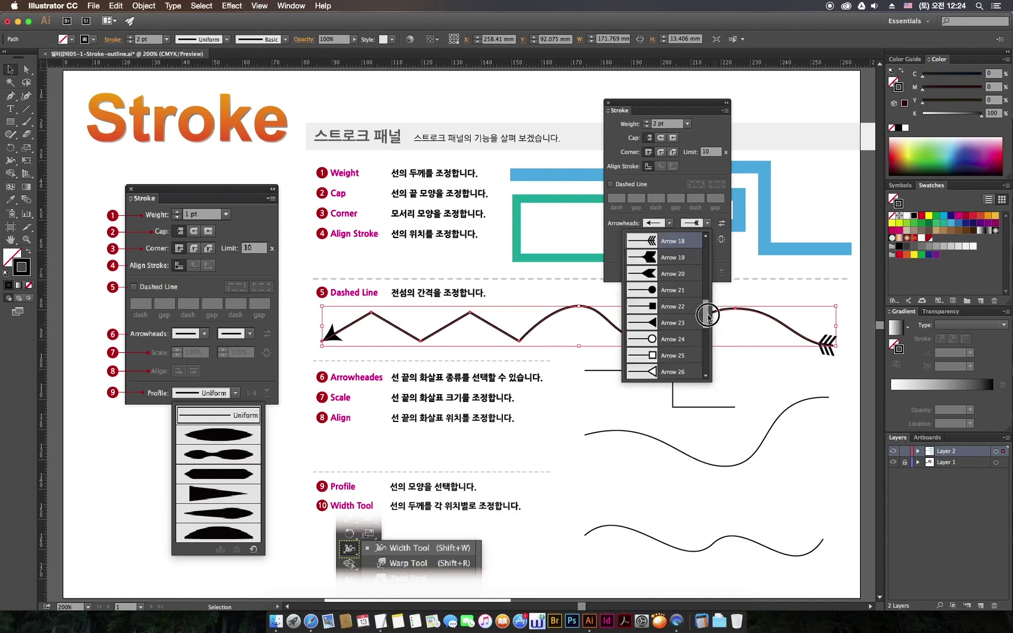
left_click_drag(709, 317, 709, 296)
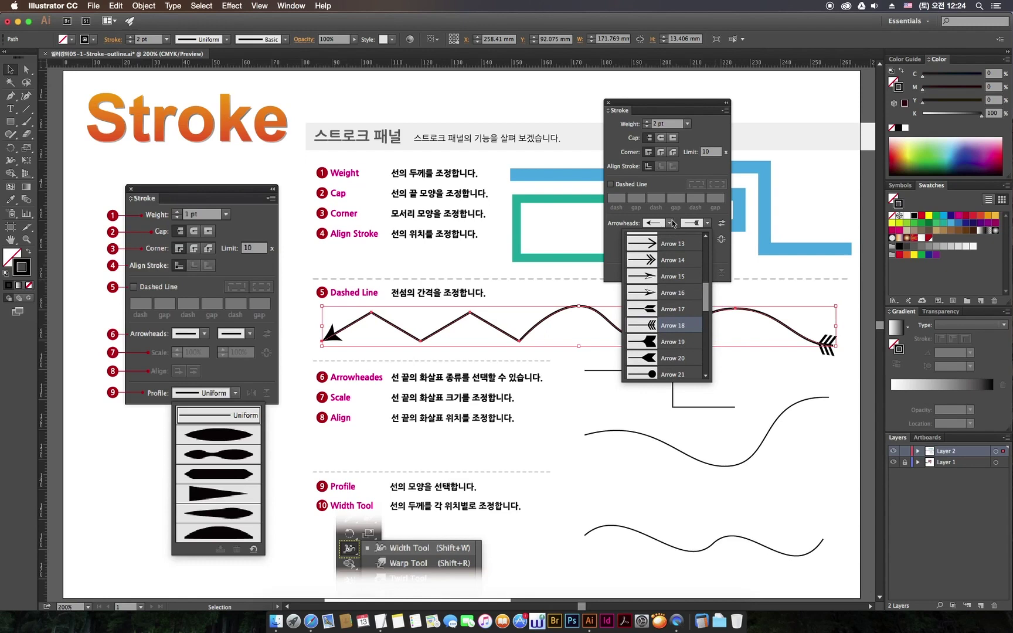
left_click(724, 262)
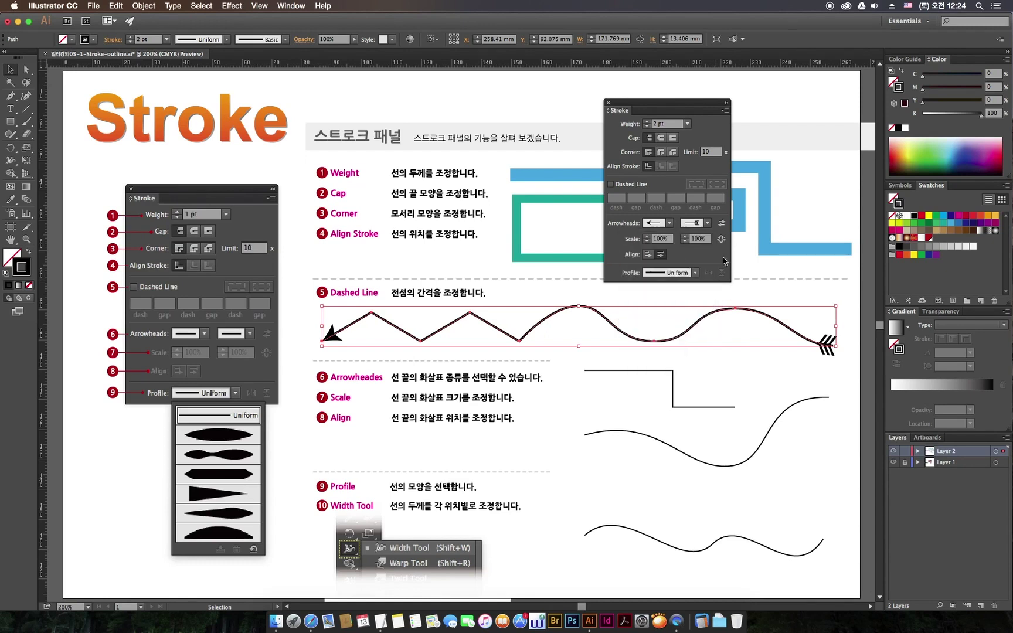
left_click(723, 228)
left_click(723, 225)
Swap the arrowheads back, then scale the end arrowhead to 50% and the start to 70%
left_click(721, 223)
left_click(26, 69)
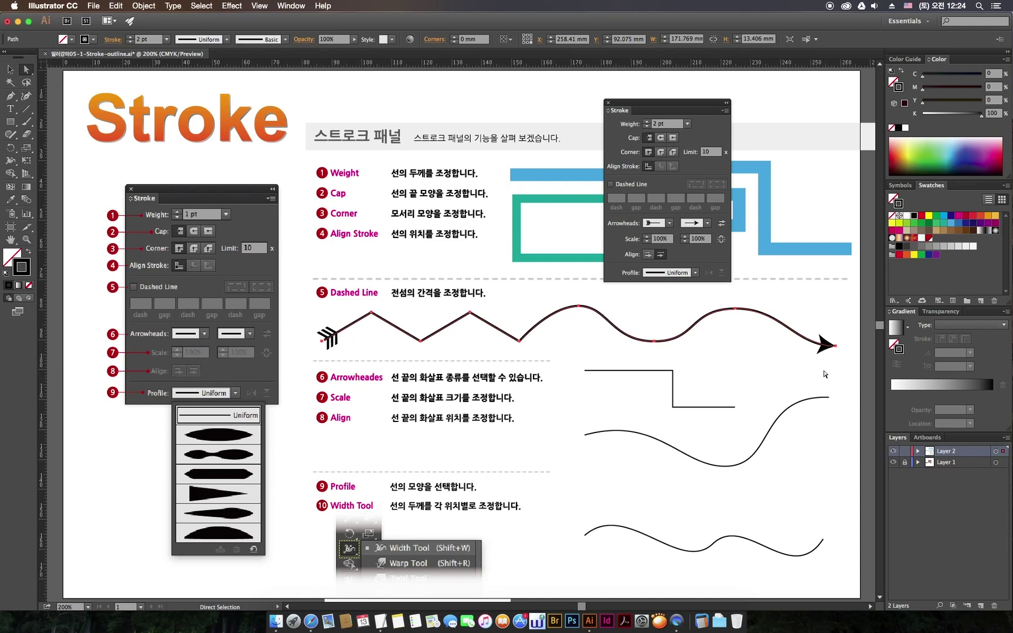
left_click_drag(840, 370, 819, 337)
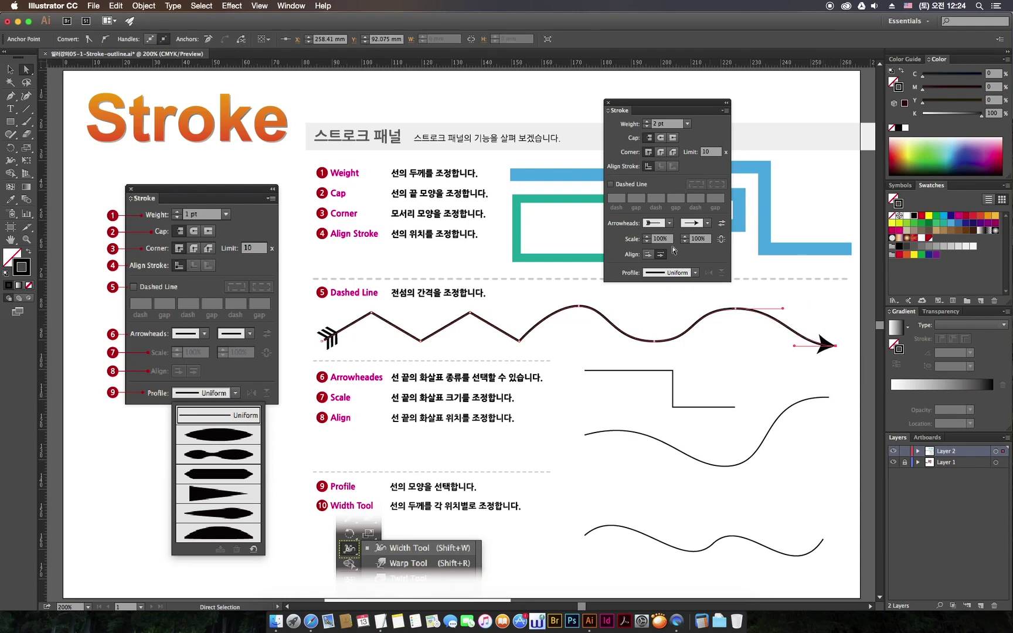
left_click(705, 237)
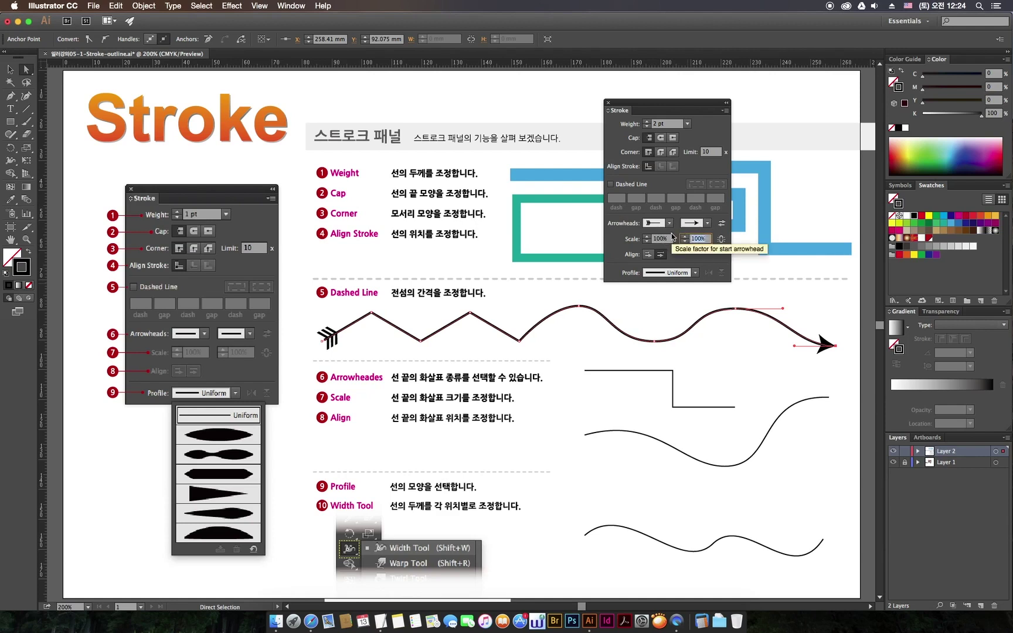
type("50")
key("Return")
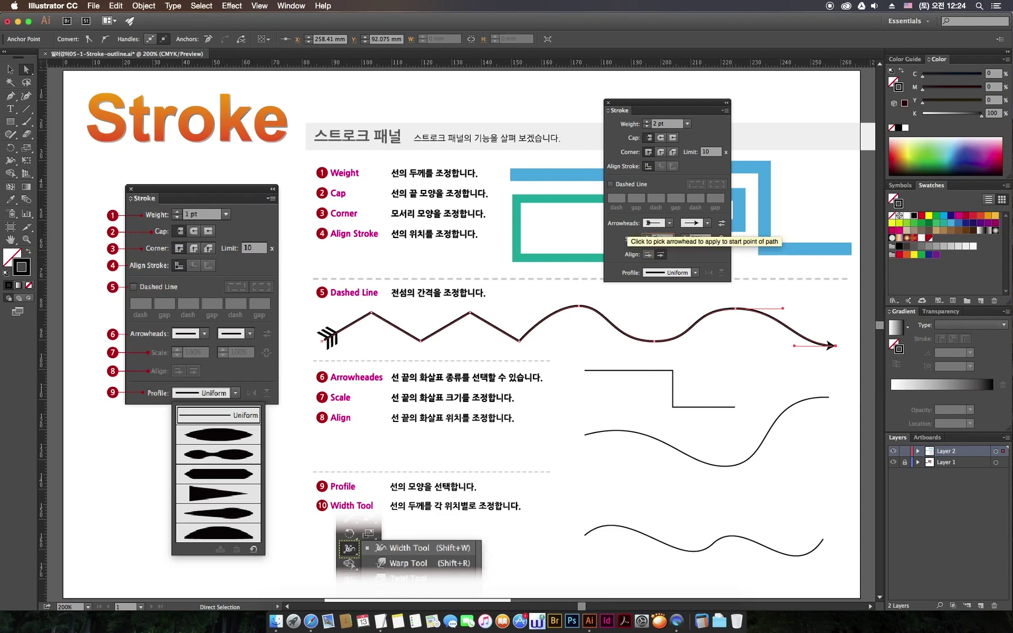
key("Return")
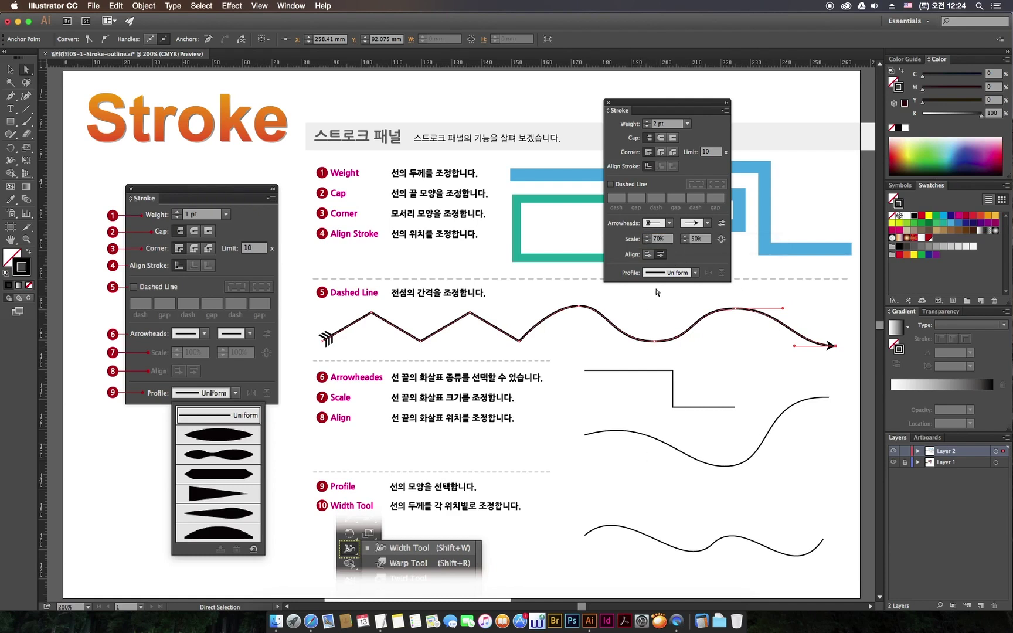
Restore both the end and start arrowhead scales to 100%
left_click(704, 241)
type("100")
key("Return")
left_click(640, 236)
type("1")
key("Return")
Extend the arrow tips beyond the path ends, then place them back at the ends
left_click(648, 256)
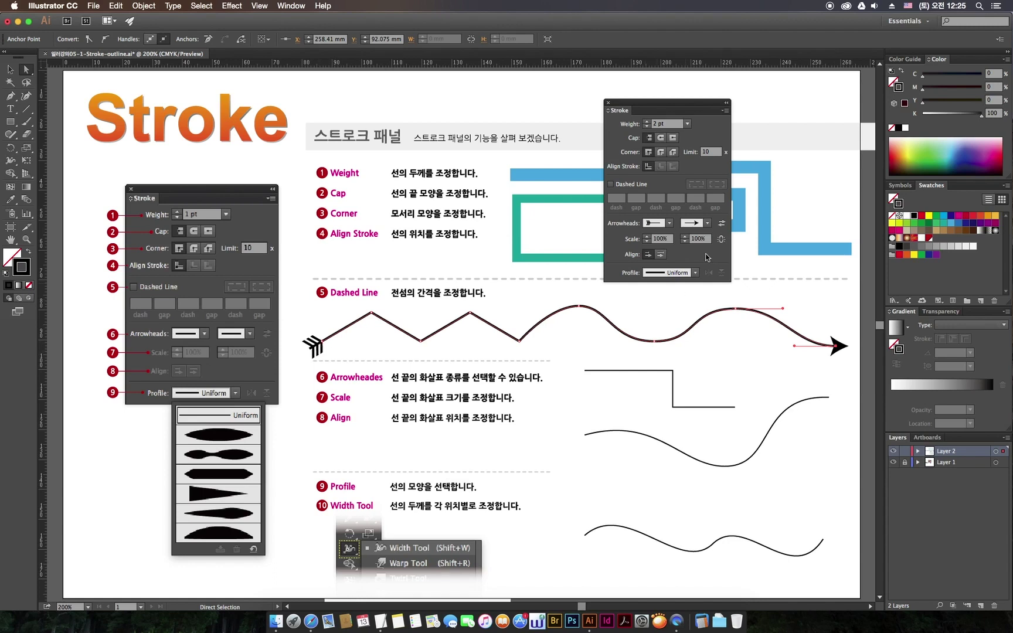
left_click(660, 253)
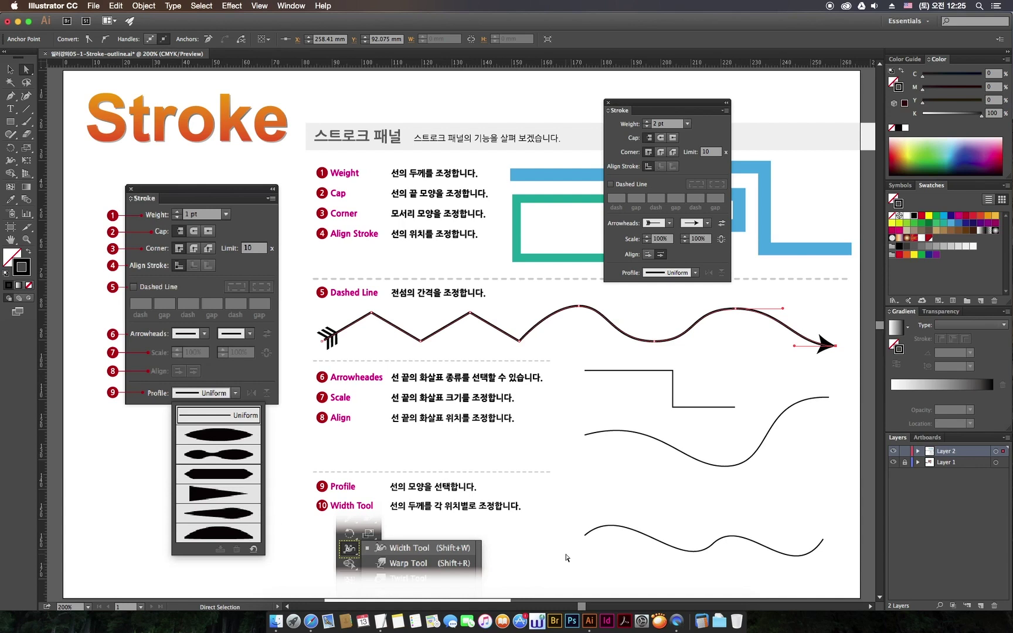
left_click(385, 421)
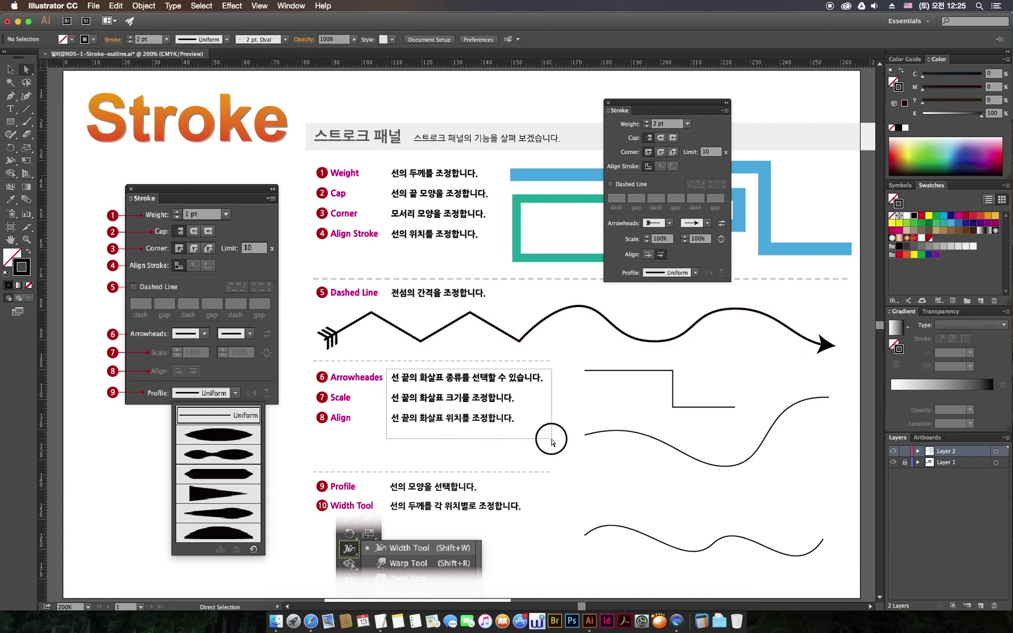
Marquee-select the three curves on the right with the Selection tool
left_click_drag(514, 447, 549, 430)
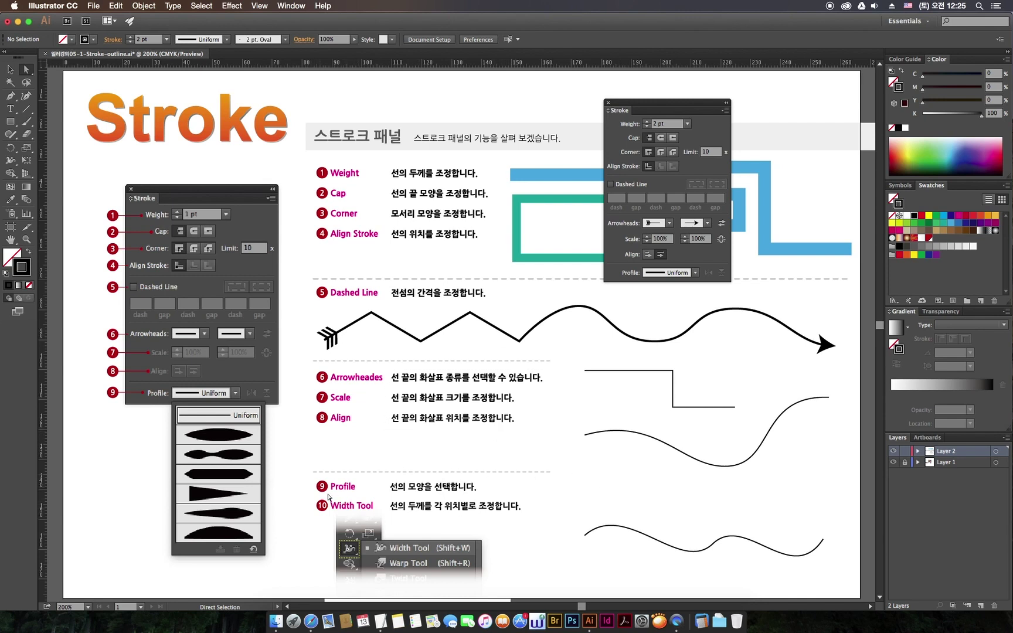
mouse_move(709, 560)
left_mouse_down()
mouse_move(654, 355)
mouse_move(695, 571)
left_mouse_up()
key("v")
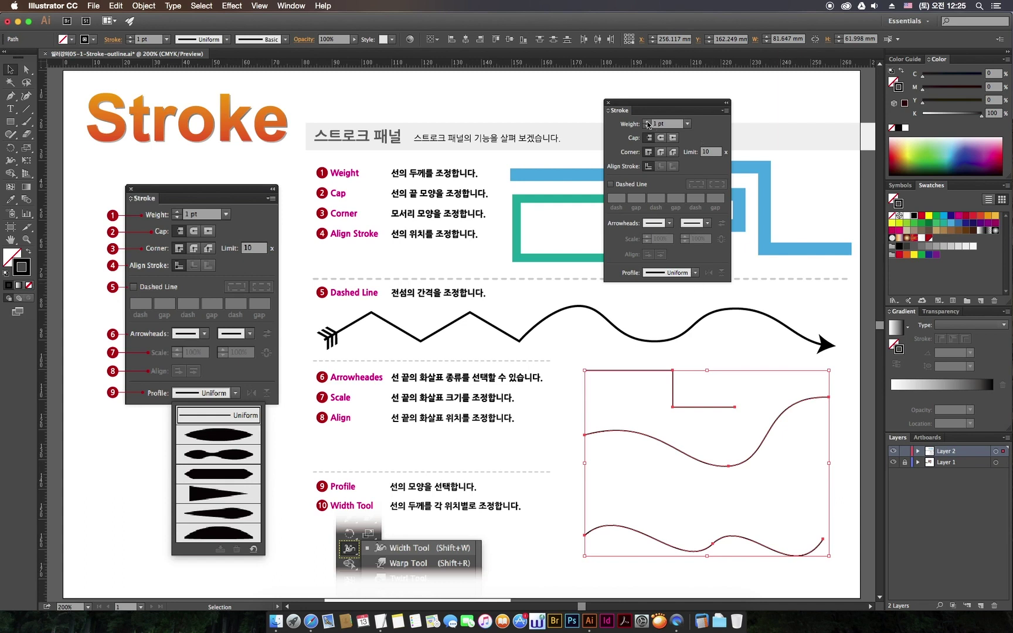
Thicken the curves' stroke and try the ellipse and another width profile
left_click(648, 121)
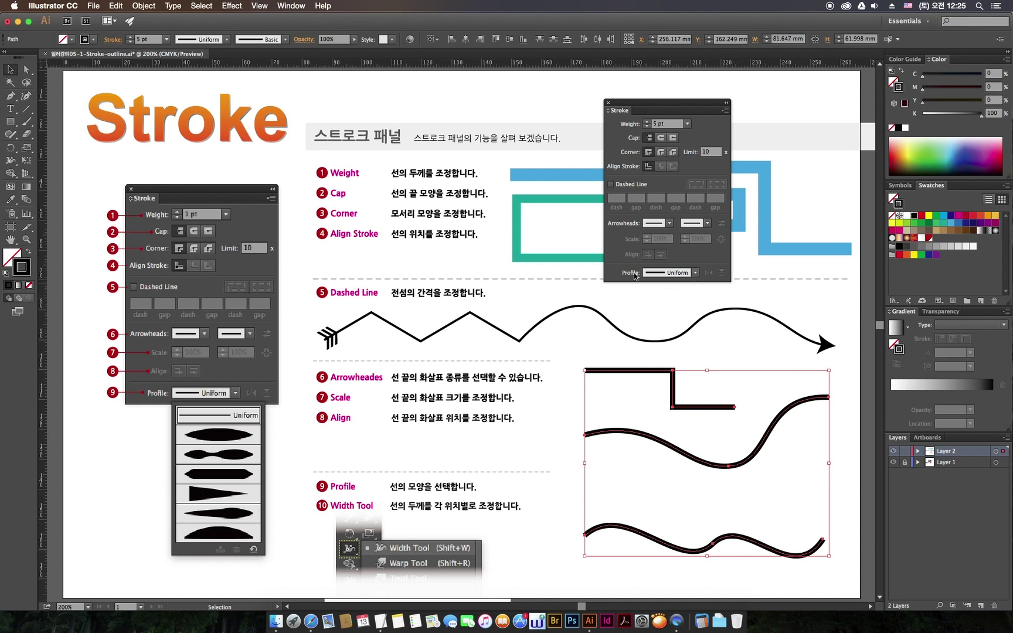
left_click(682, 274)
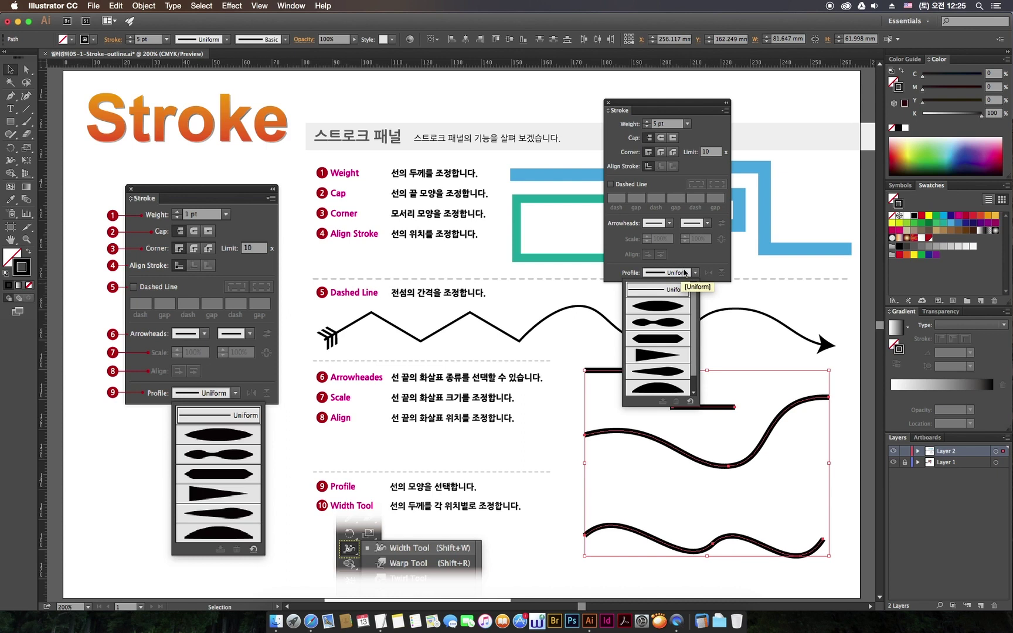
left_click(663, 305)
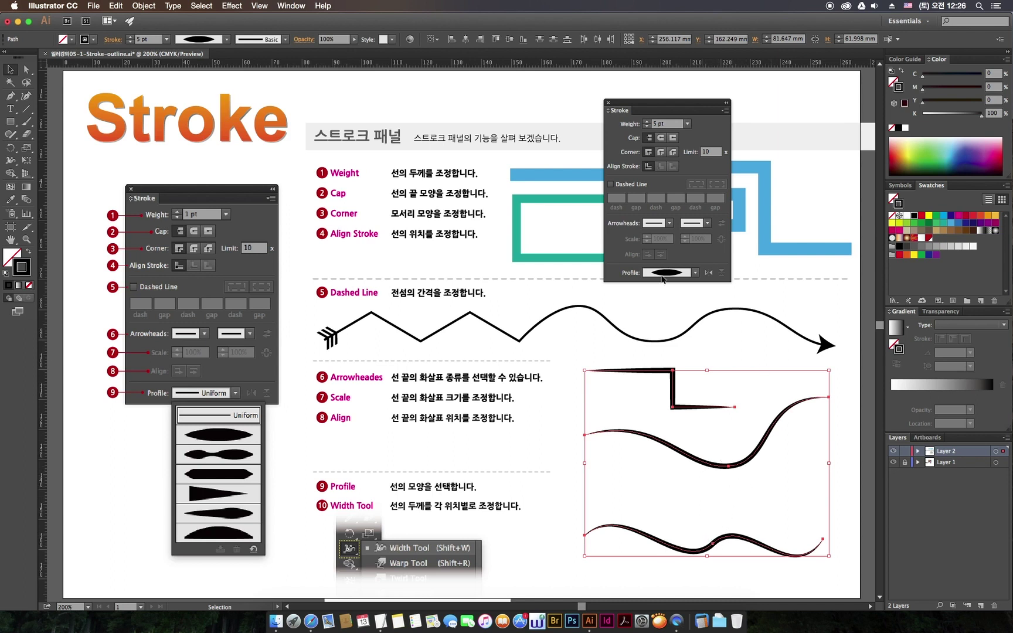
left_click(687, 273)
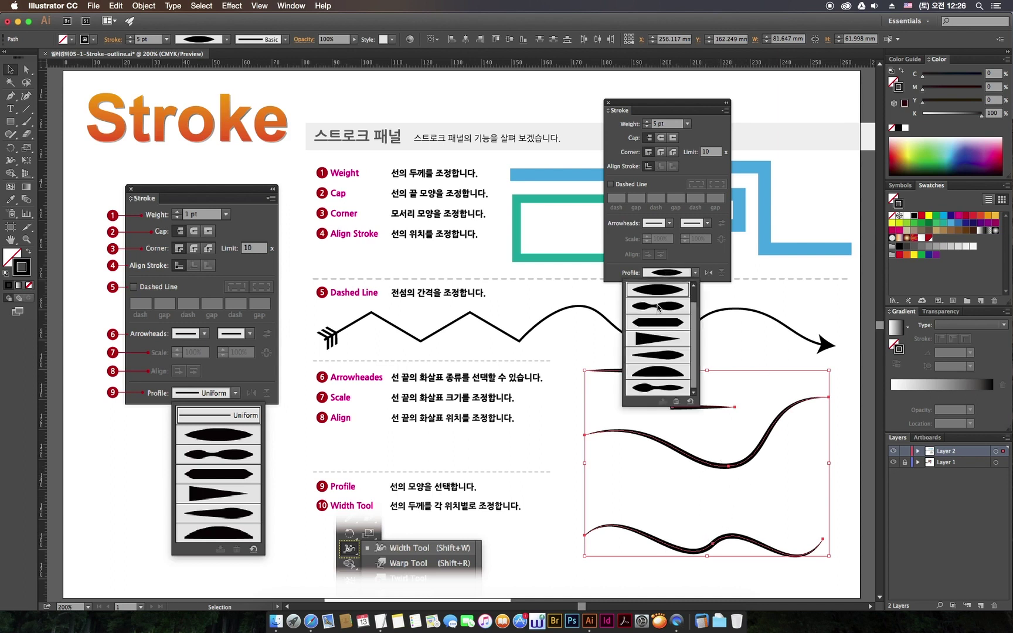
left_click(657, 315)
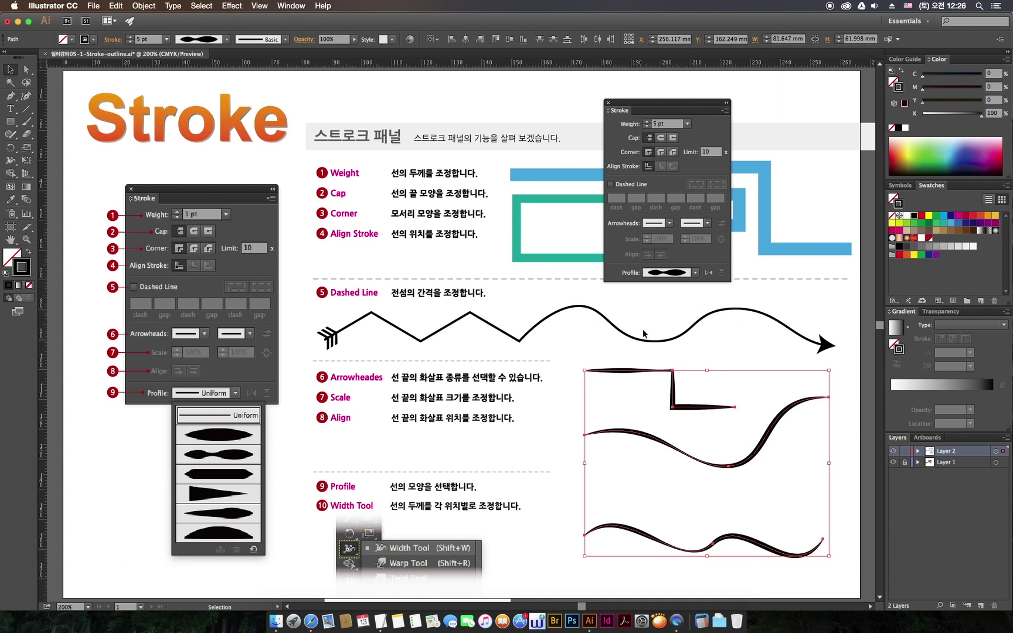
Raise the weight to 10 pt and try dome, double-bulge, then the tapered triangle profile
left_click(646, 121)
left_click(646, 121)
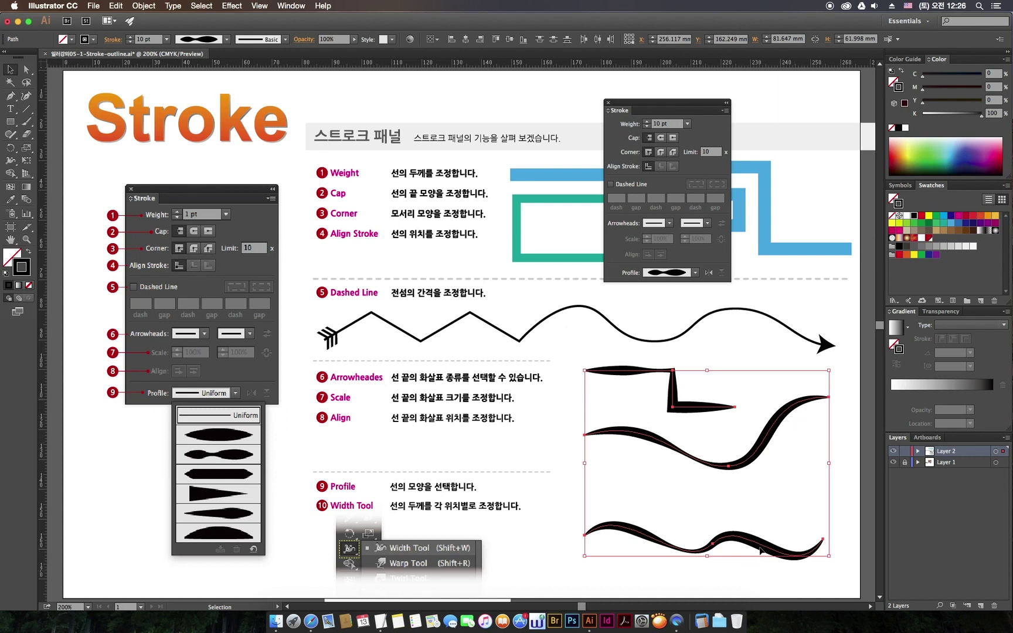
left_click(677, 274)
left_click(654, 437)
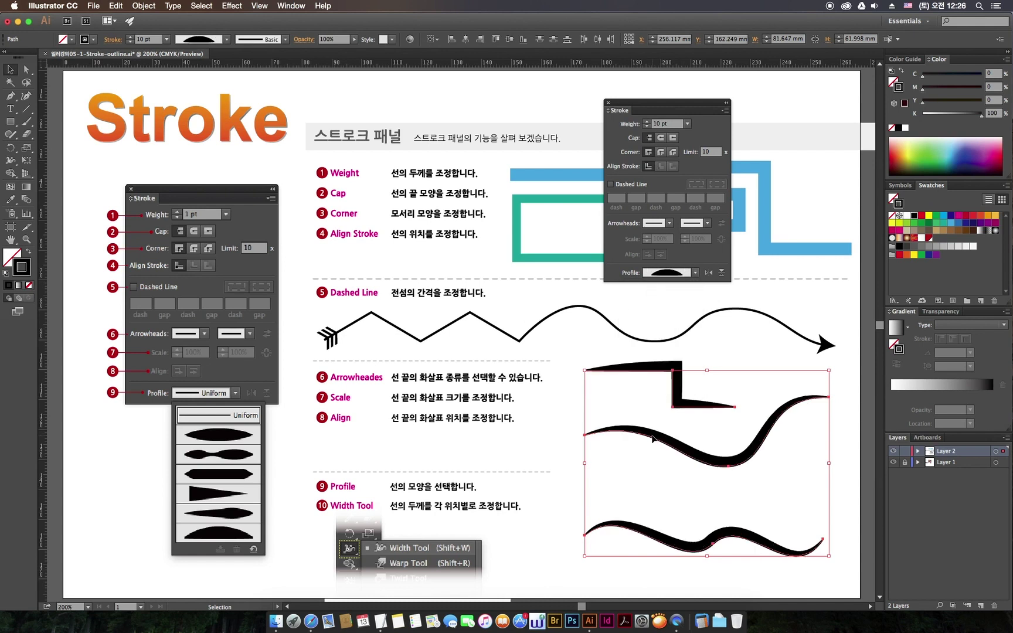
left_click(690, 275)
left_click(663, 315)
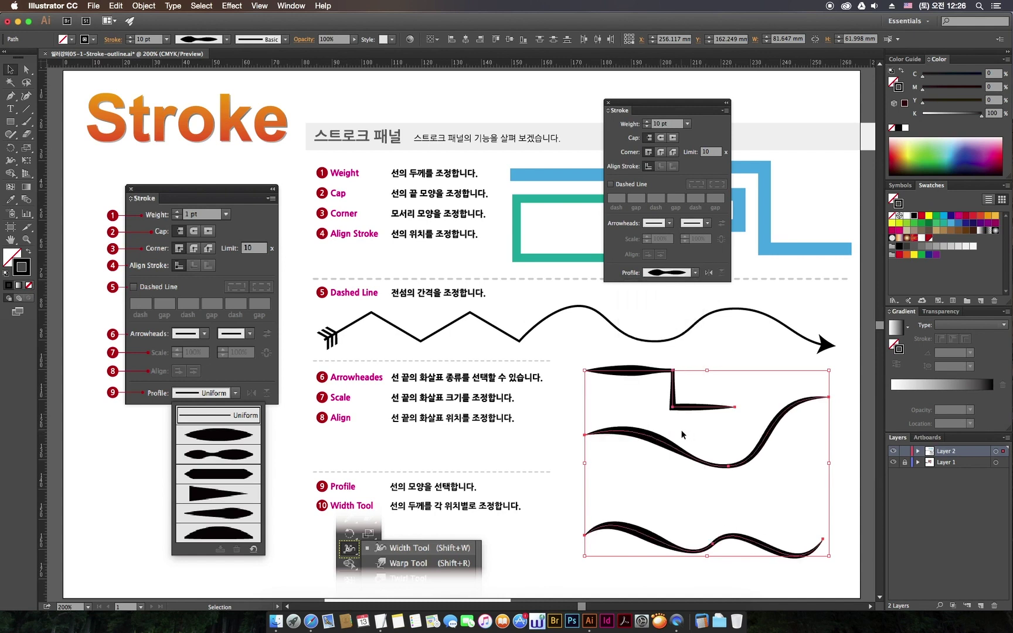
left_click(695, 272)
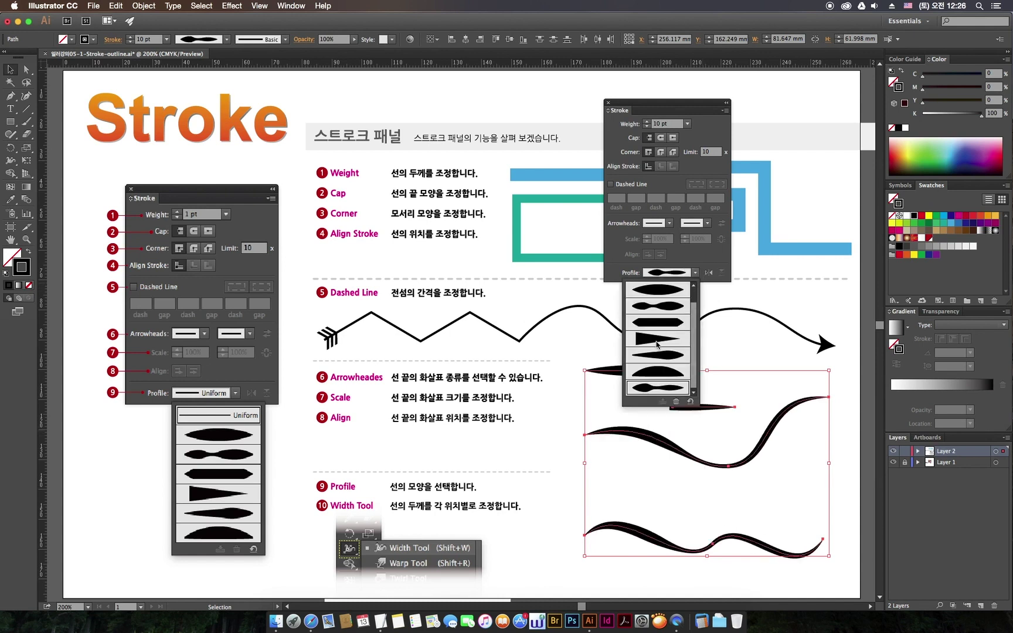
left_click(657, 347)
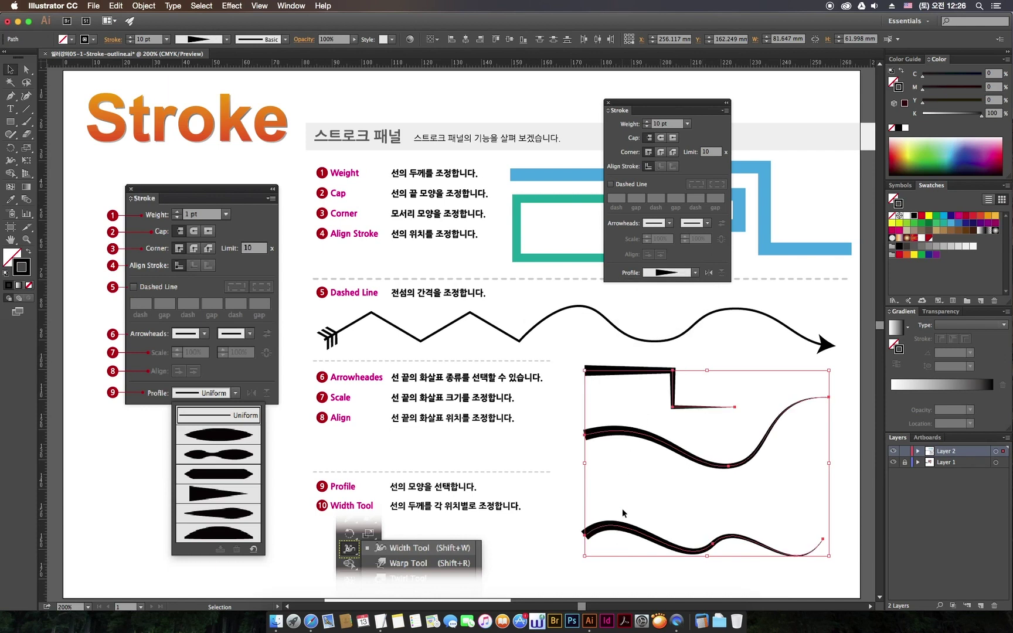
left_click(657, 472)
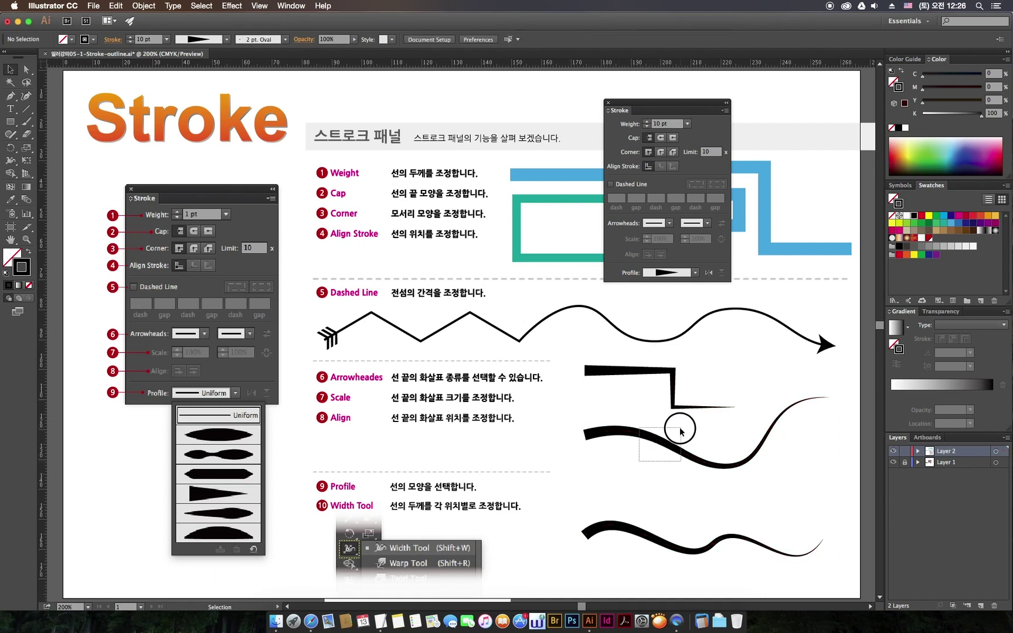
Select and deselect the middle S-curve, then choose the Width Tool from the toolbar flyout
left_click(658, 457)
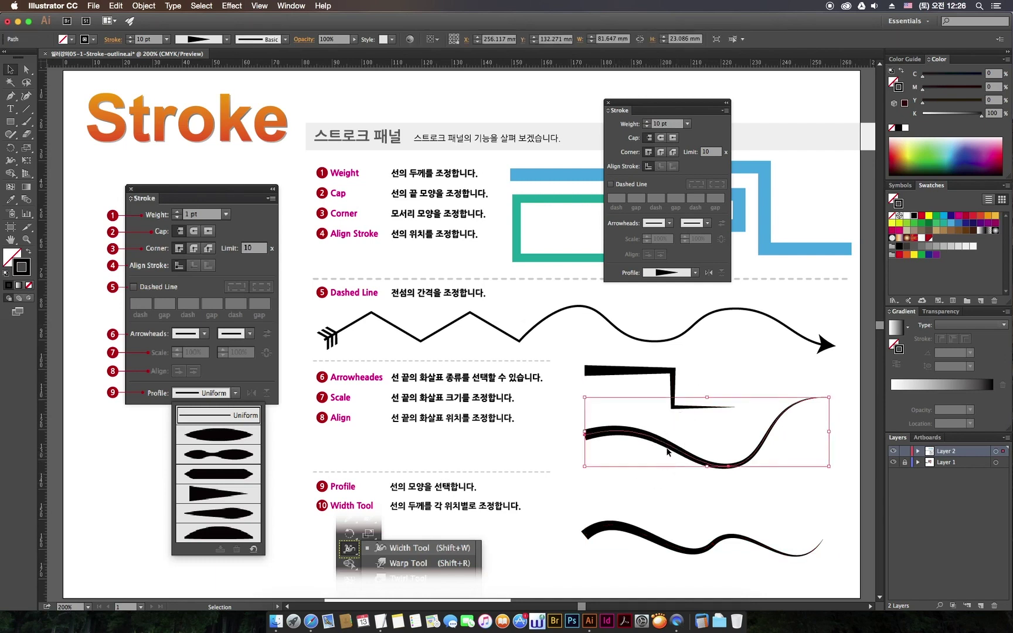
left_click(416, 516)
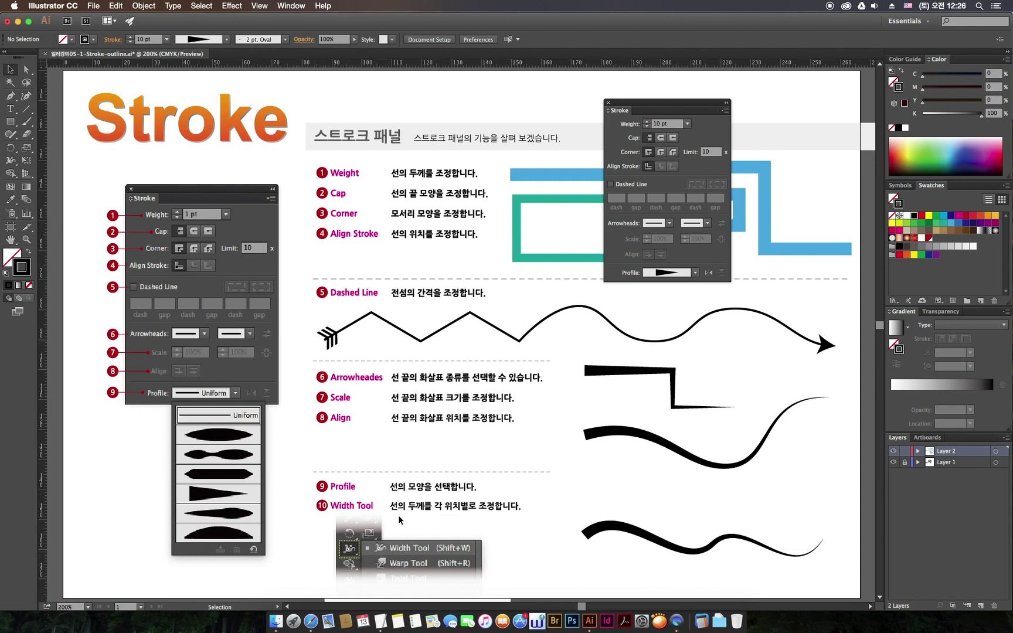
left_click(10, 161)
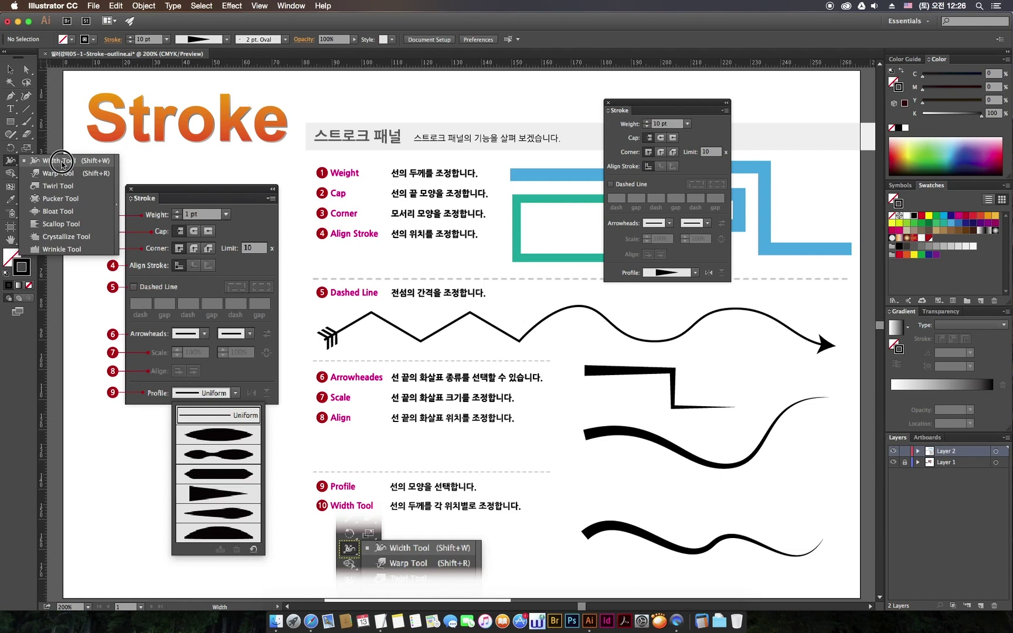
left_click(61, 162)
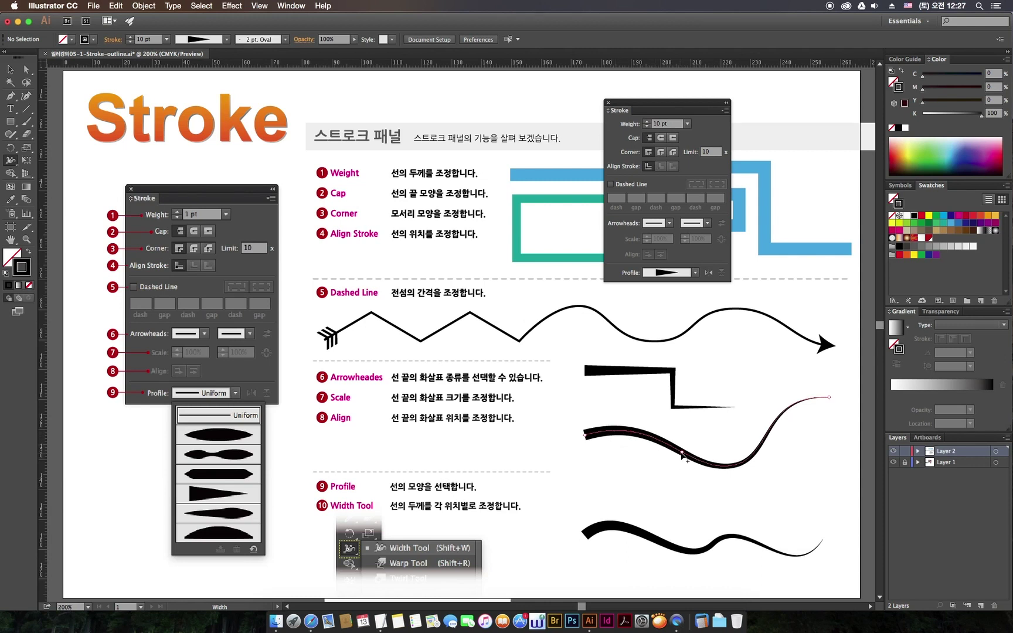
Widen the middle curve's stroke at one point, then undo a widening on its right part
left_click_drag(676, 451, 670, 463)
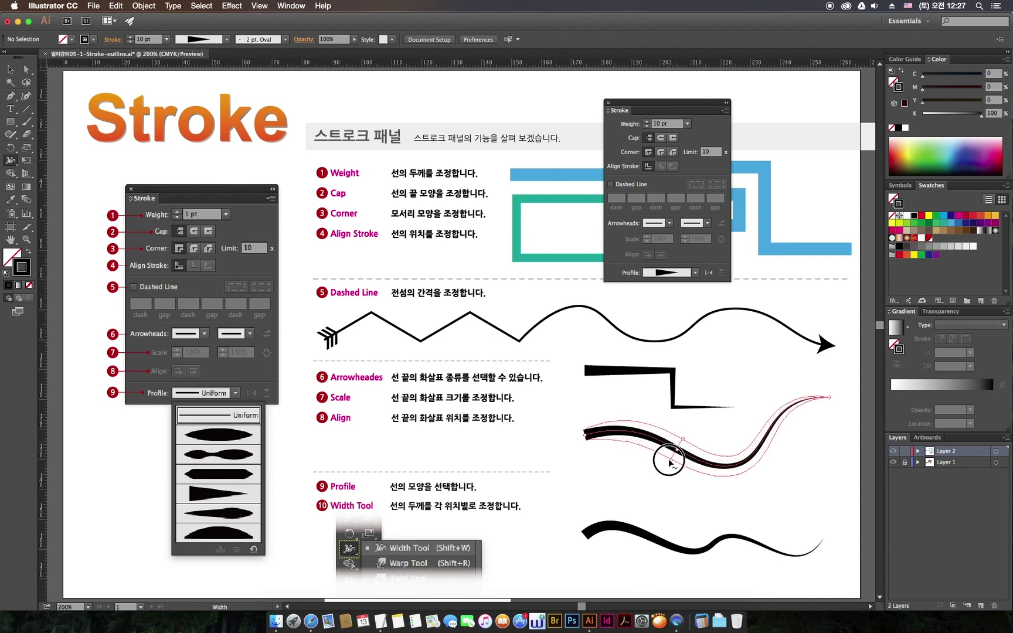
left_click_drag(670, 463, 670, 464)
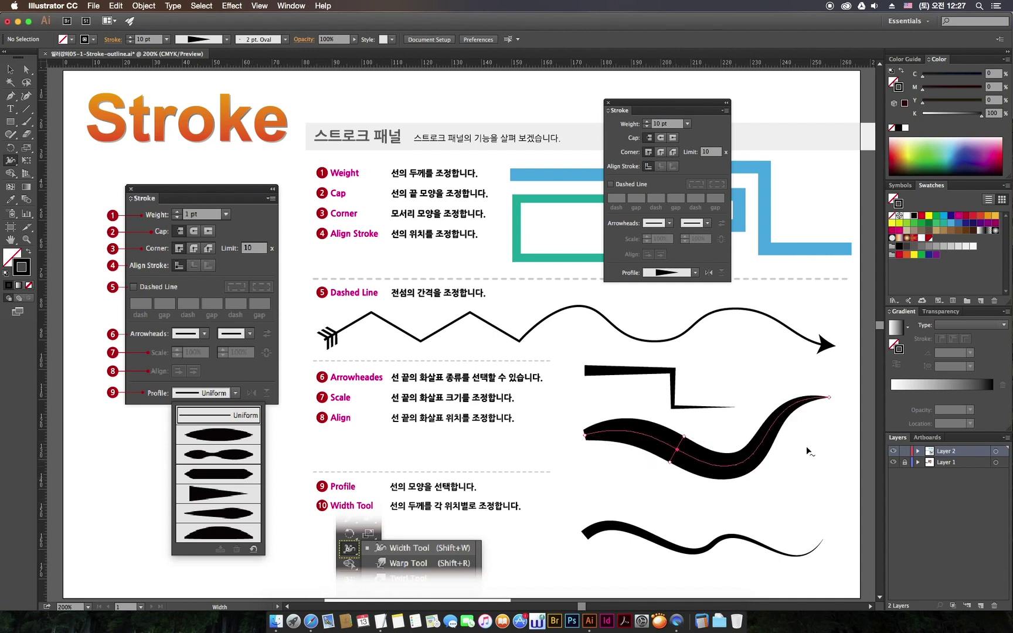
left_click_drag(758, 456, 760, 461)
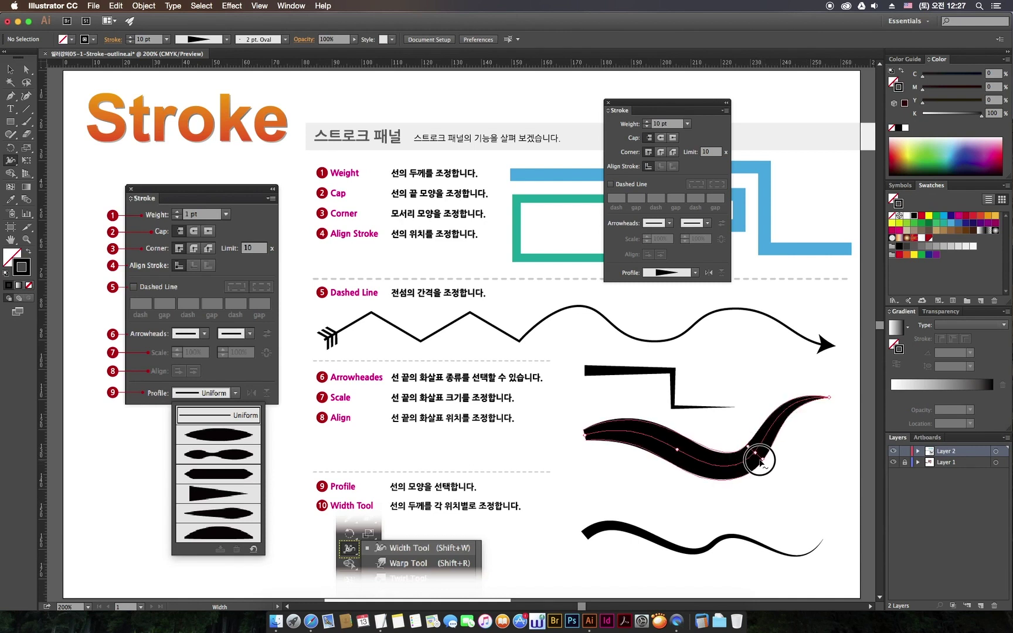
left_click_drag(759, 462, 773, 466)
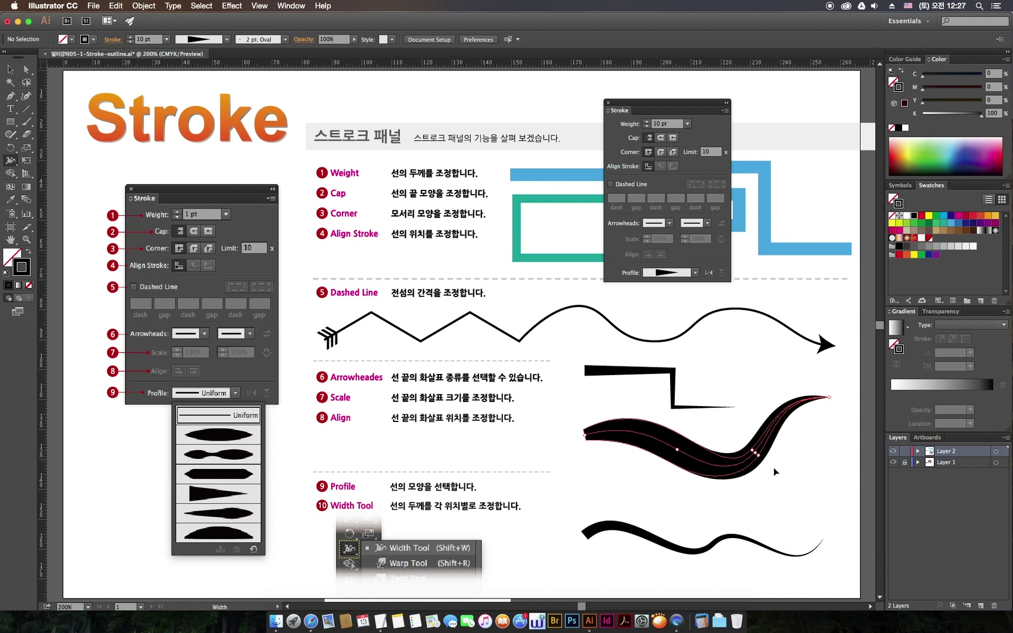
key("ctrl+z")
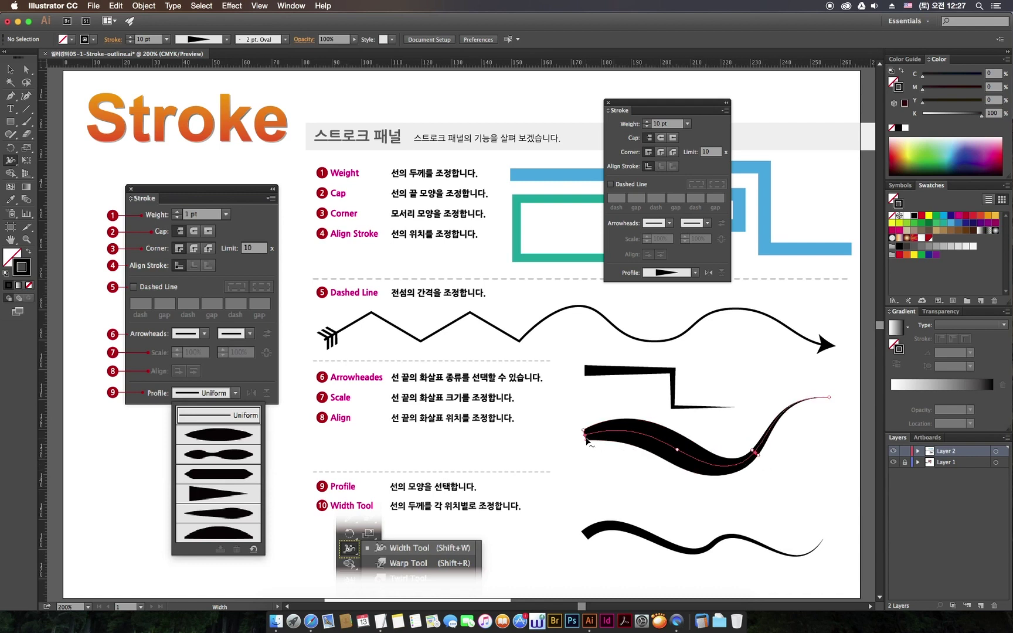
Widen the curve's left end and pinch the stroke thin near its lower middle
mouse_move(586, 440)
left_mouse_down()
mouse_move(592, 474)
mouse_move(585, 435)
left_mouse_up()
left_click_drag(720, 470, 724, 468)
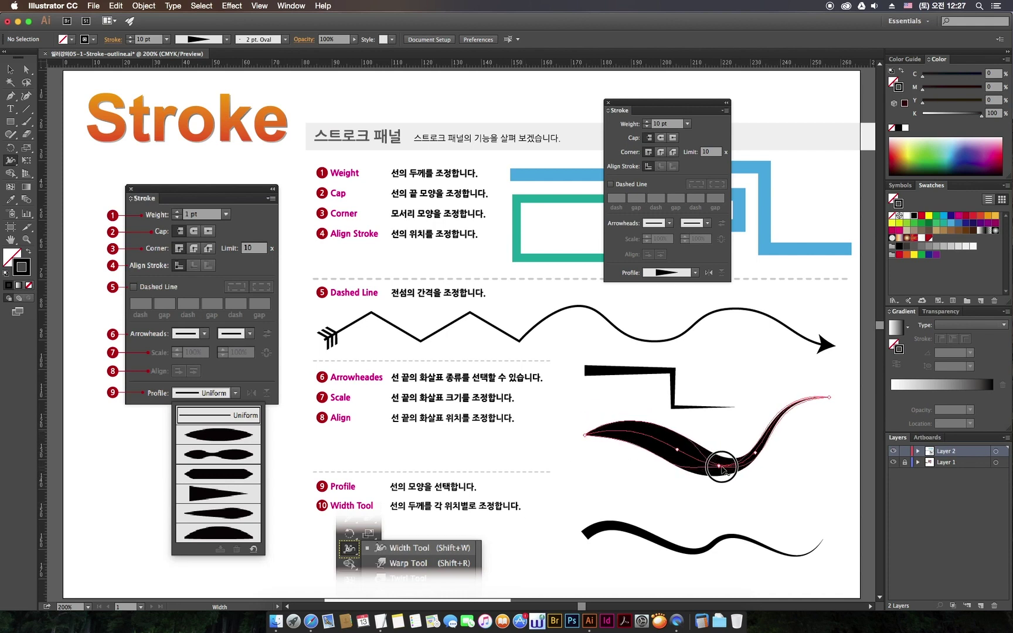
left_click_drag(723, 469, 728, 472)
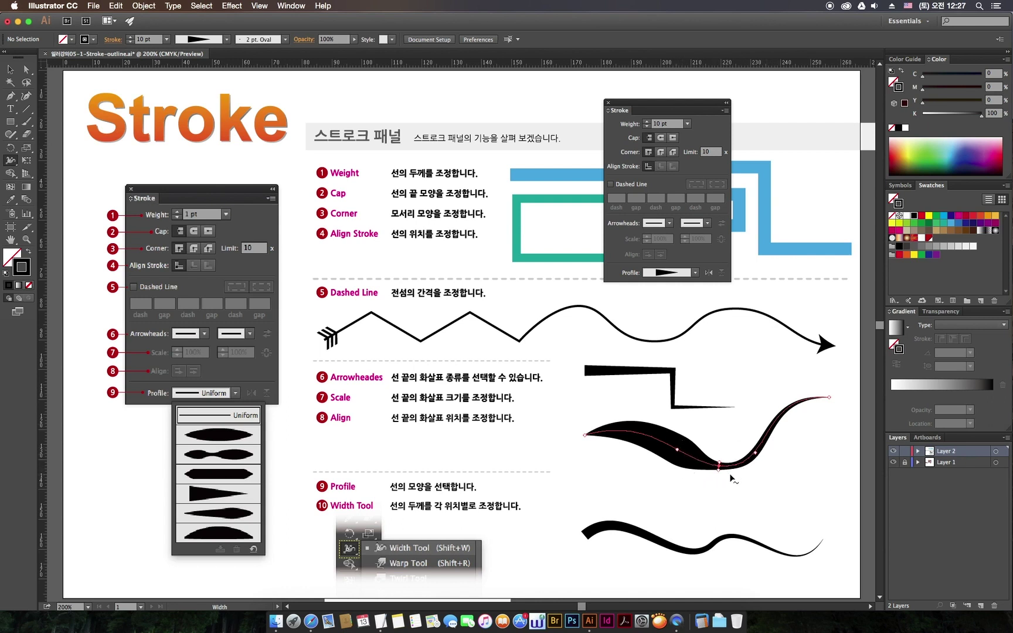
key("v")
left_click(652, 488)
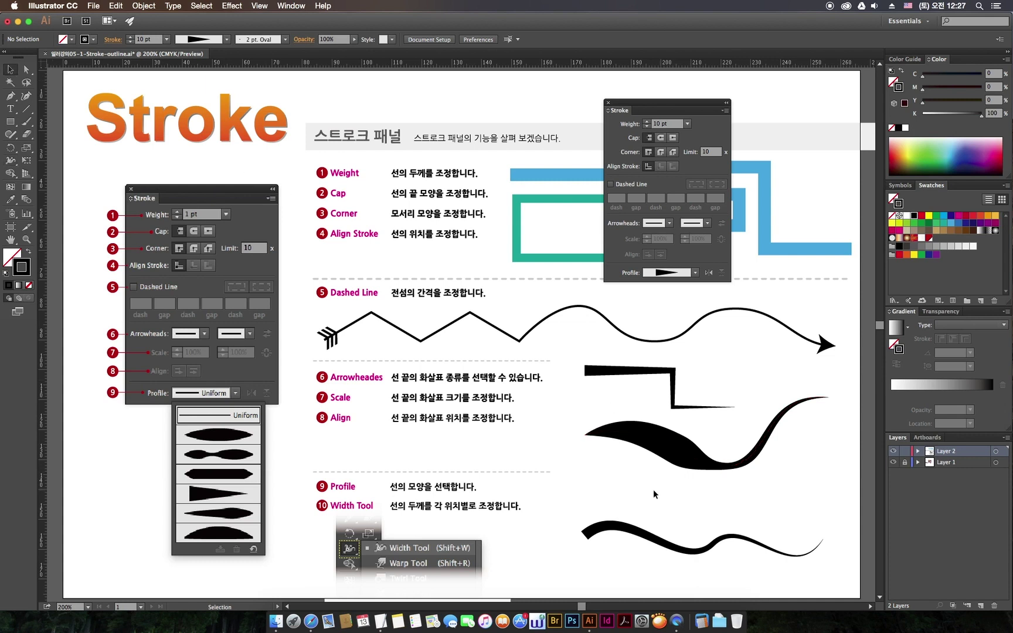
Save the thick curve's width shape as Width Profile2 and check it appears in the profile list
left_click(691, 454)
left_click(715, 440)
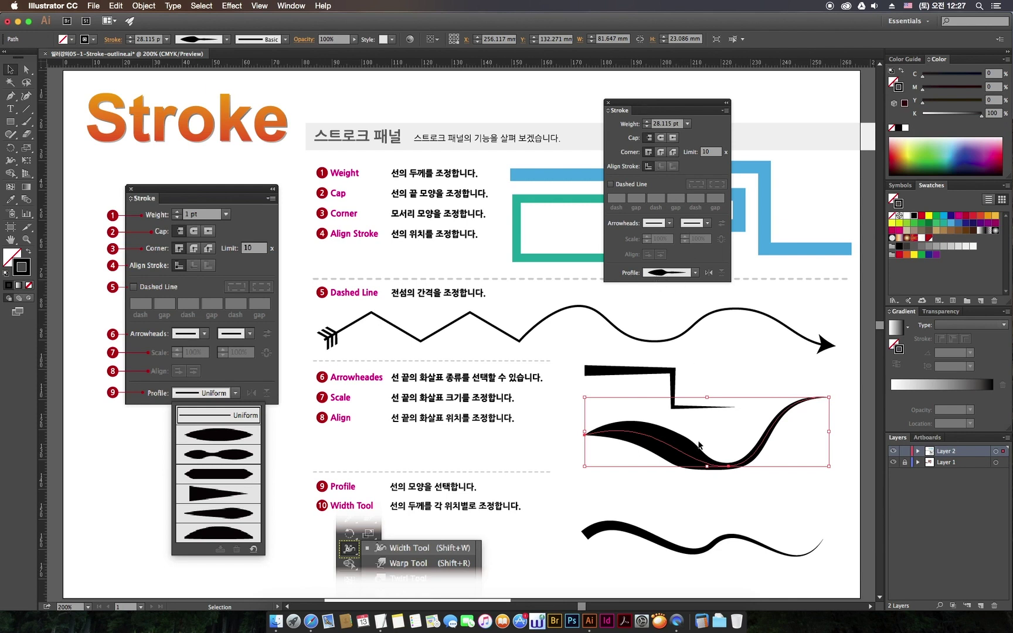
left_click(695, 273)
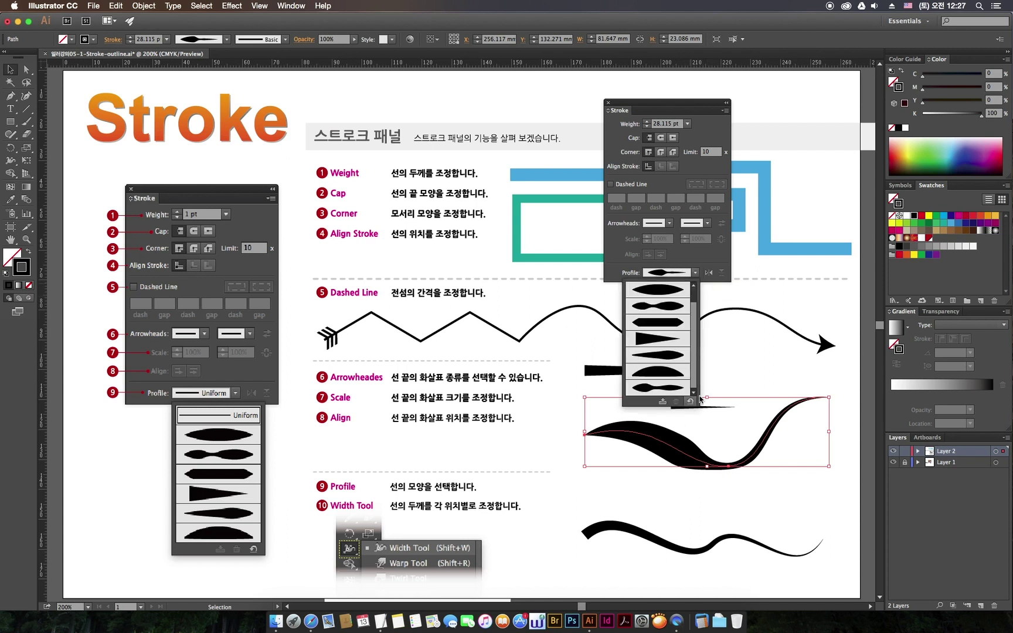
left_click(663, 402)
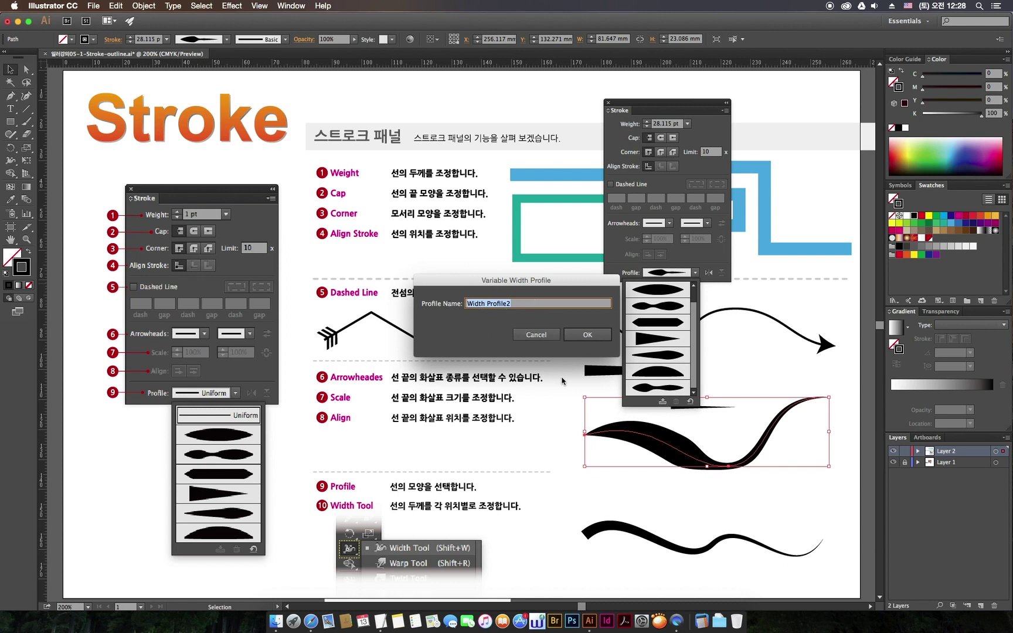
left_click(587, 337)
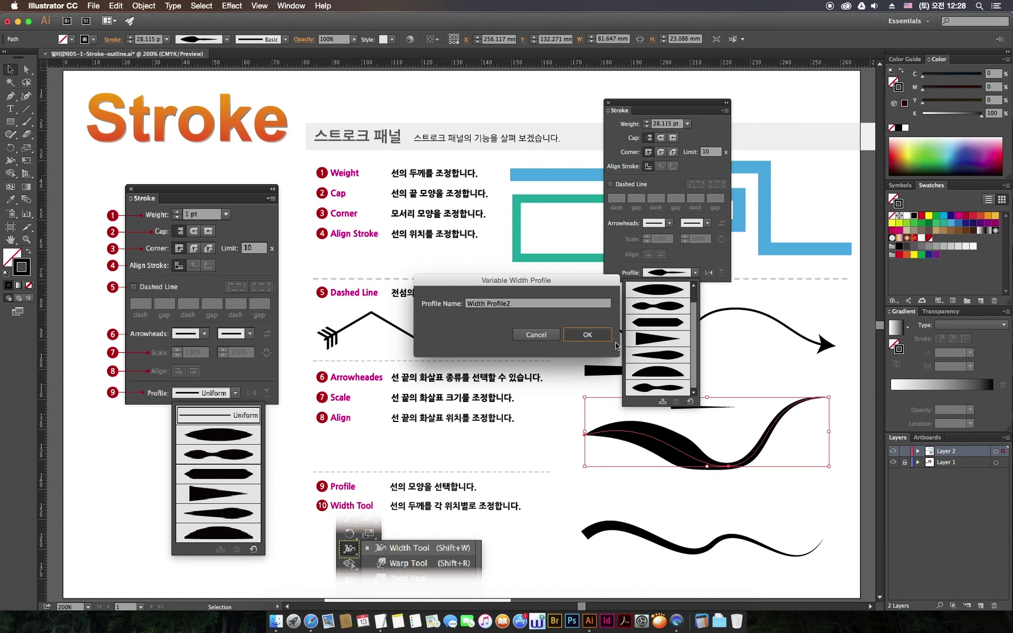
left_click(696, 272)
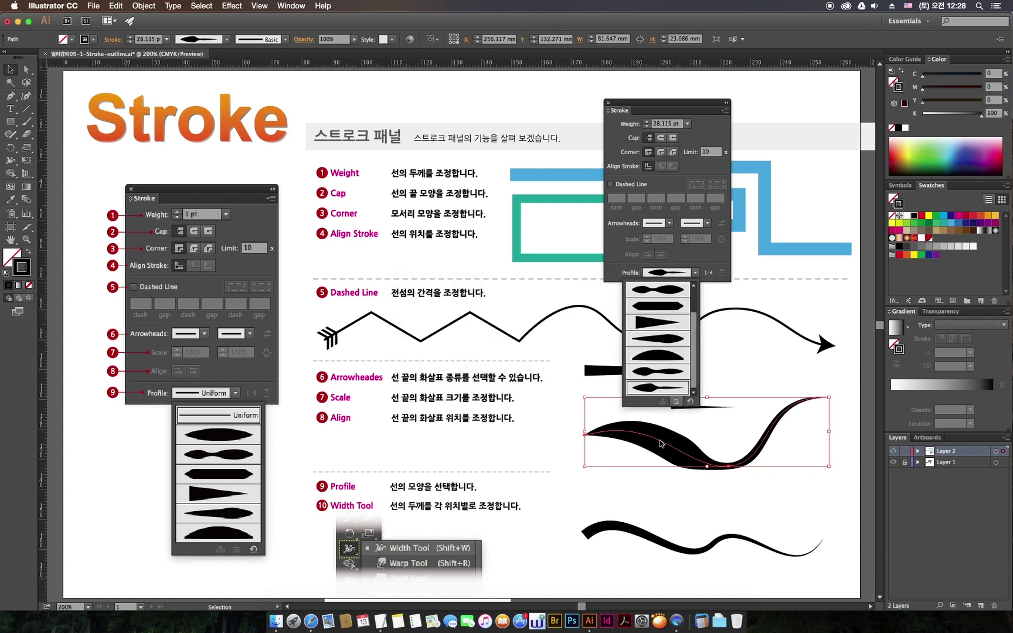
left_click(707, 501)
Apply Width Profile2 to the bottom wave and raise its stroke weight to 25 pt
mouse_move(690, 500)
left_mouse_down()
mouse_move(774, 565)
mouse_move(751, 559)
left_mouse_up()
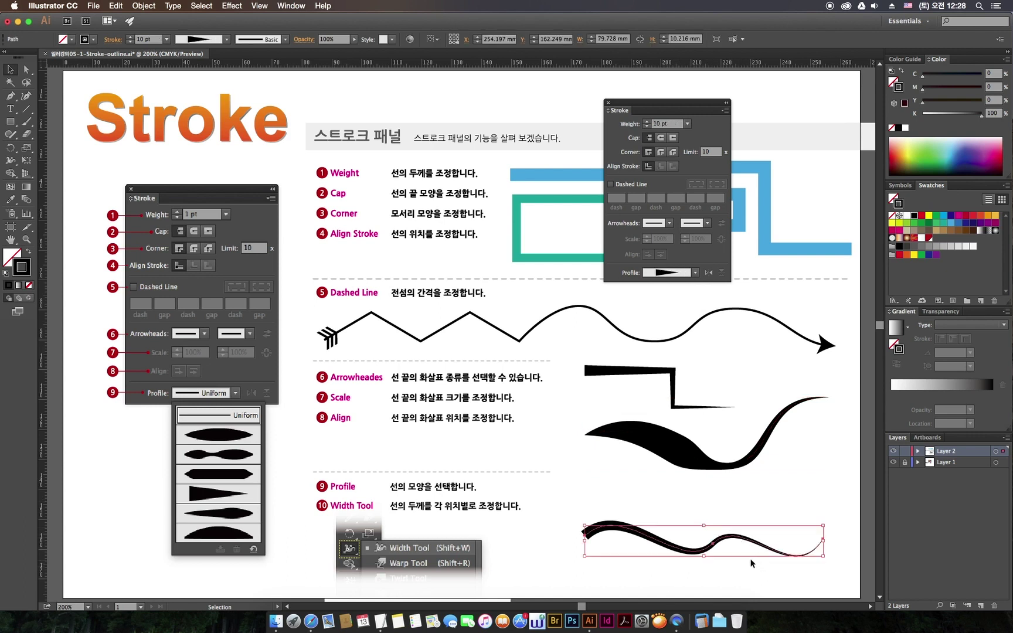
left_click(695, 273)
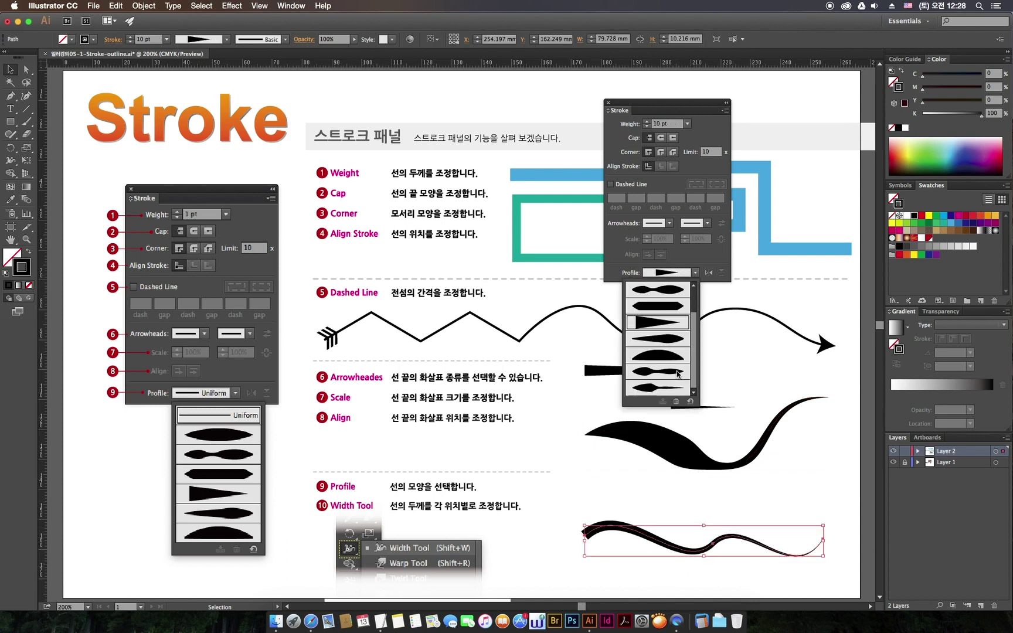
left_click(657, 391)
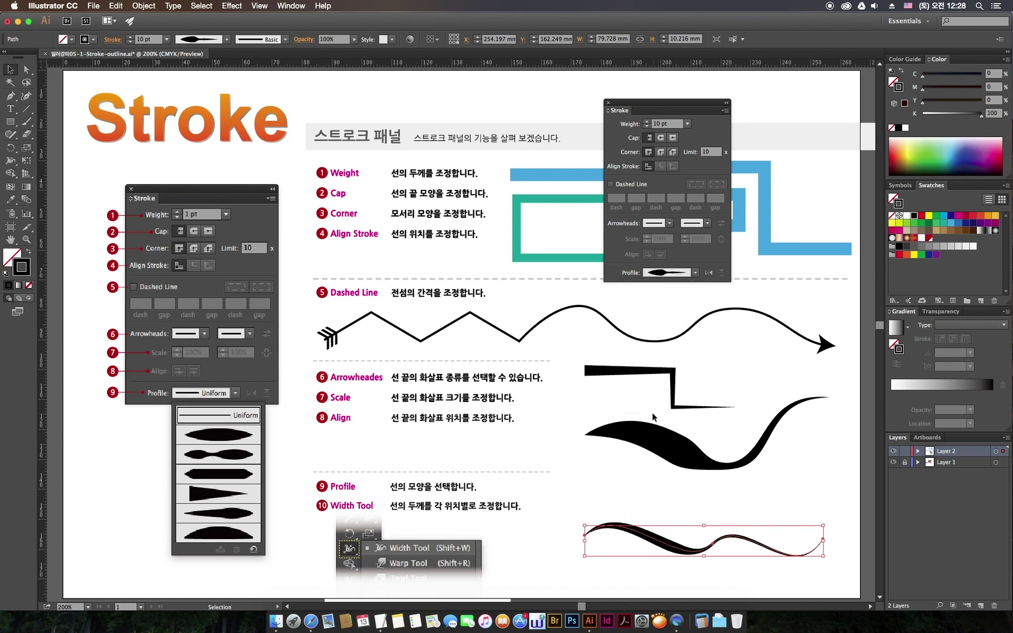
left_click(647, 121)
left_click(647, 121)
left_click(647, 121)
left_click(647, 121)
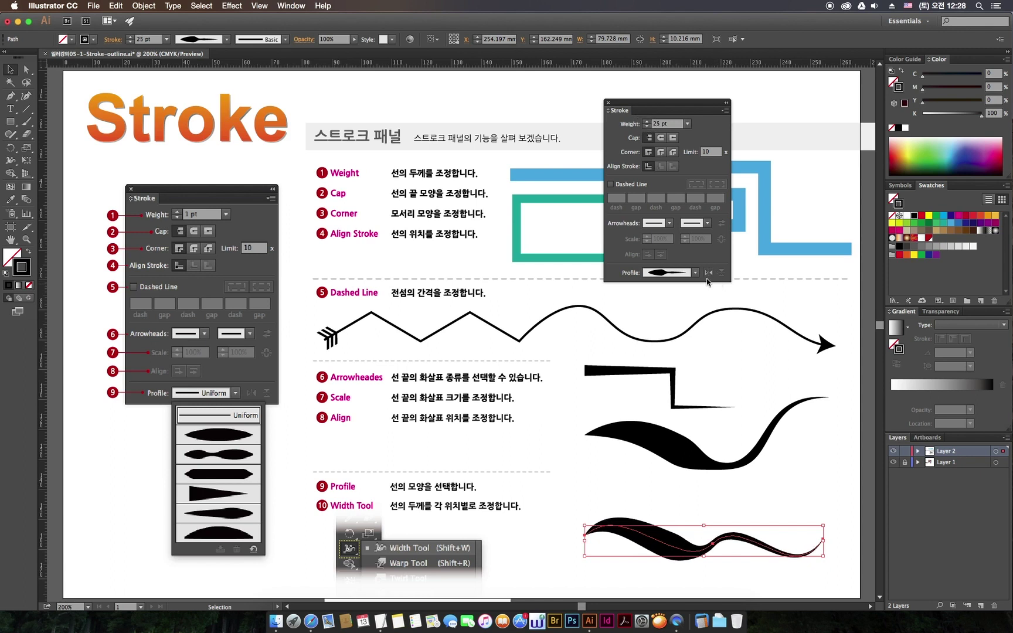
Flip the wave's profile so the heavy end is right, then select the three lower strokes
left_click(708, 272)
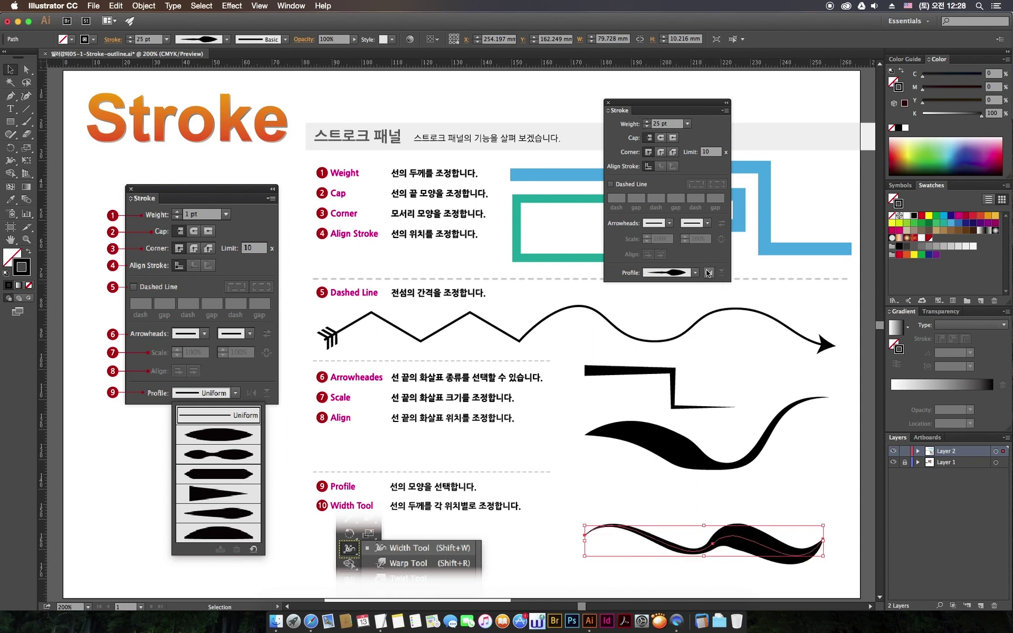
left_click(708, 272)
left_click(709, 273)
left_click(625, 492)
left_click_drag(622, 103, 813, 122)
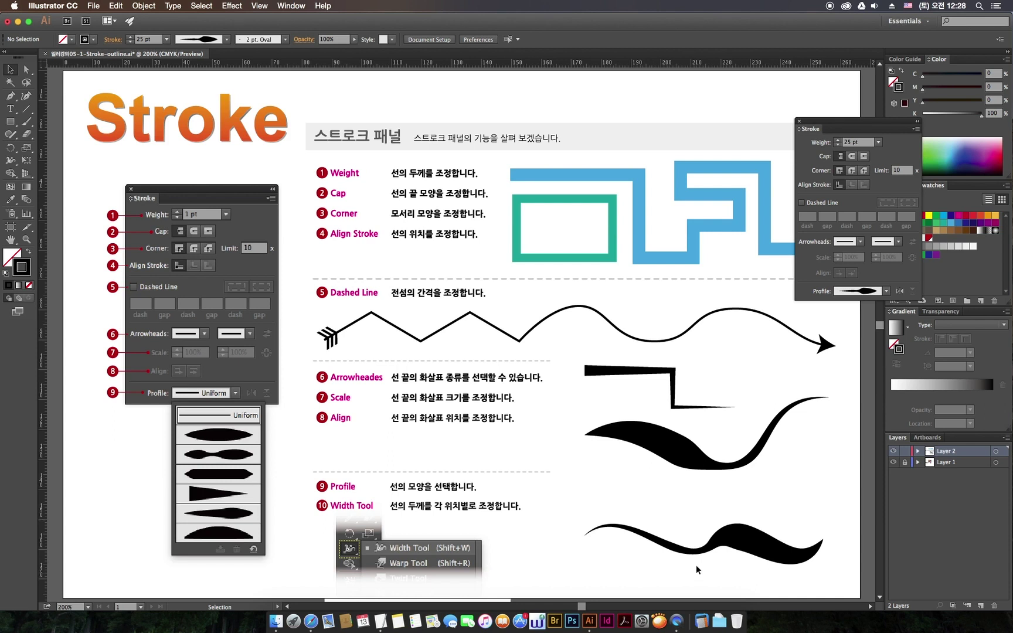
left_click_drag(733, 571, 622, 352)
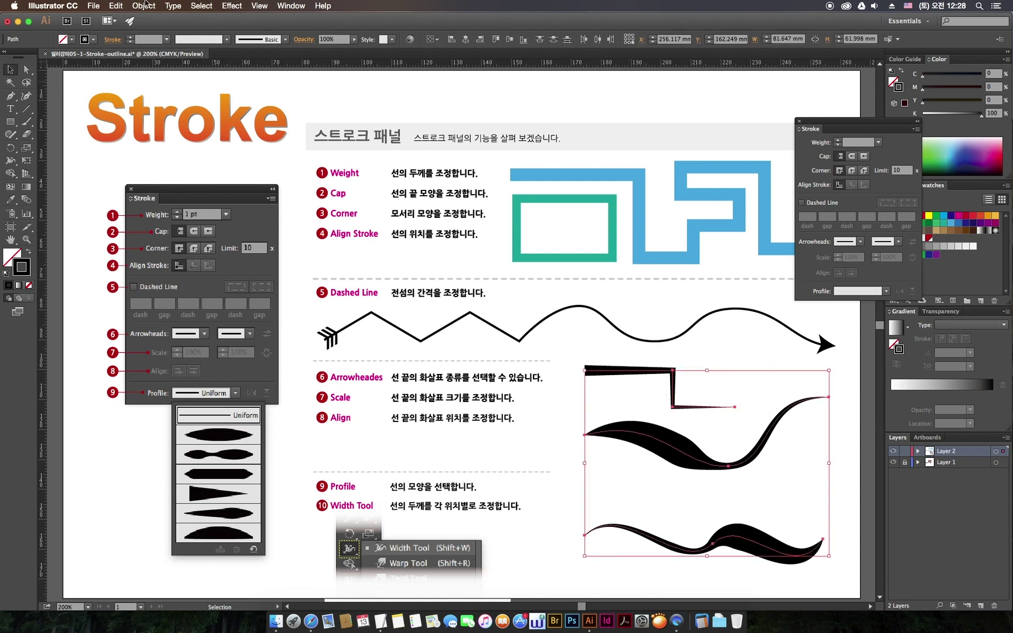
Outline the three lower strokes via Object > Path > Outline Stroke, then select the top blue and green paths
left_click(144, 5)
mouse_move(147, 204)
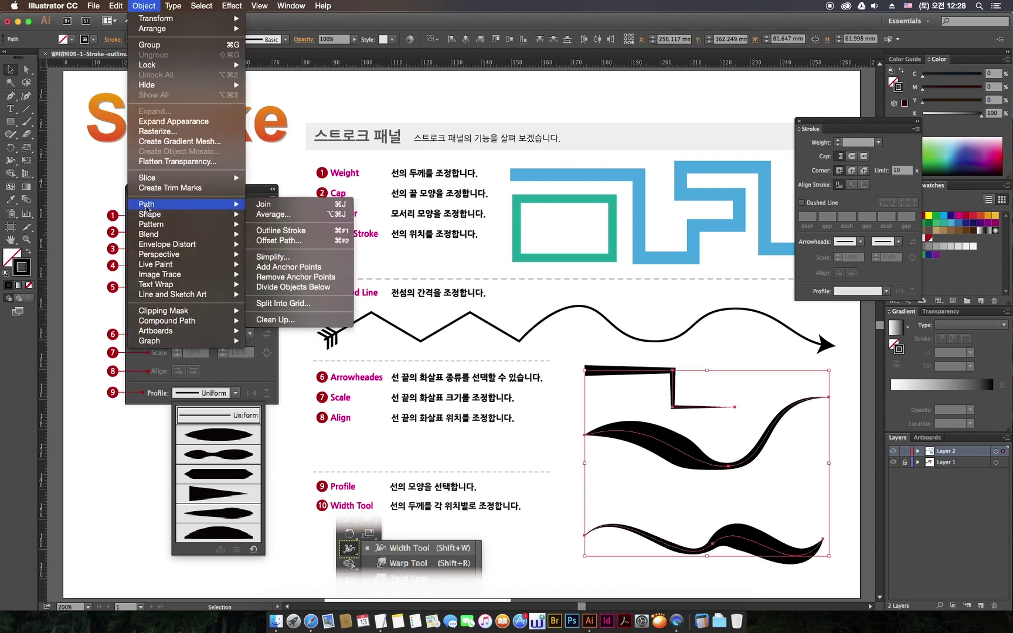
left_click(291, 235)
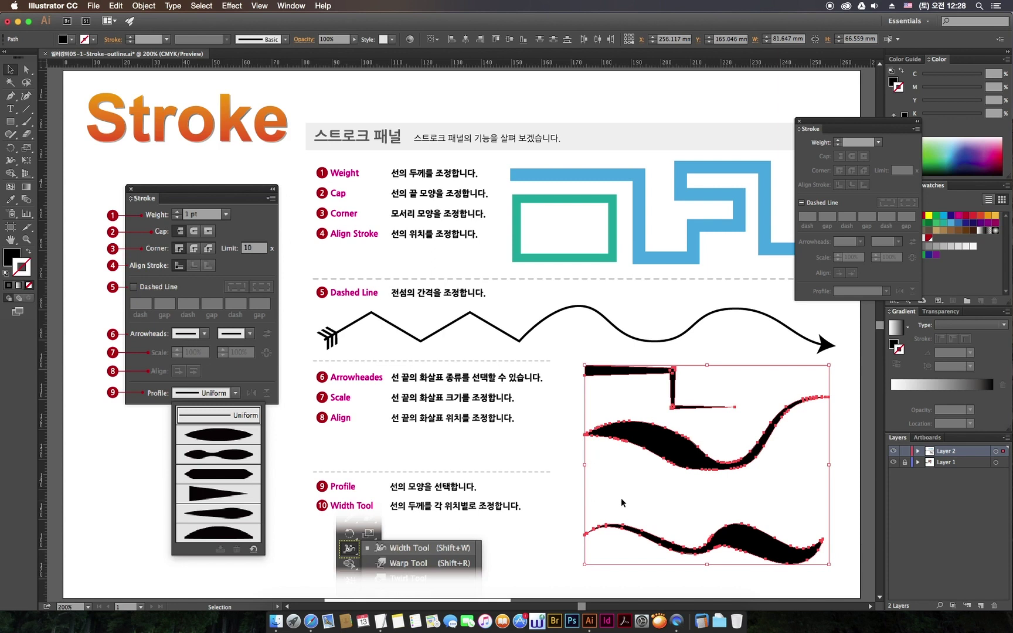
left_click(646, 452)
left_click(624, 446)
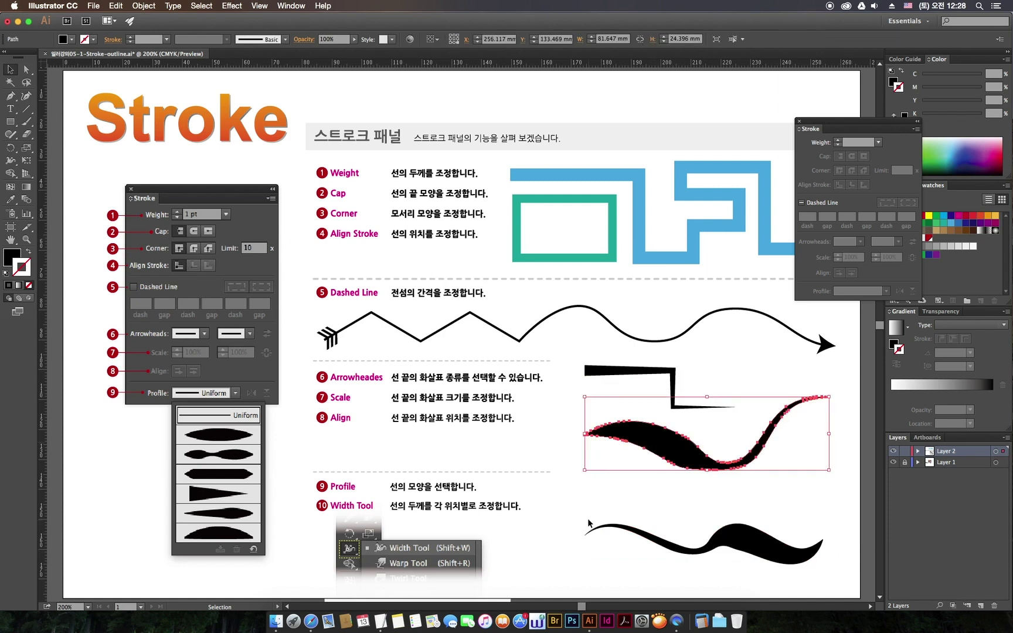
left_click(667, 551)
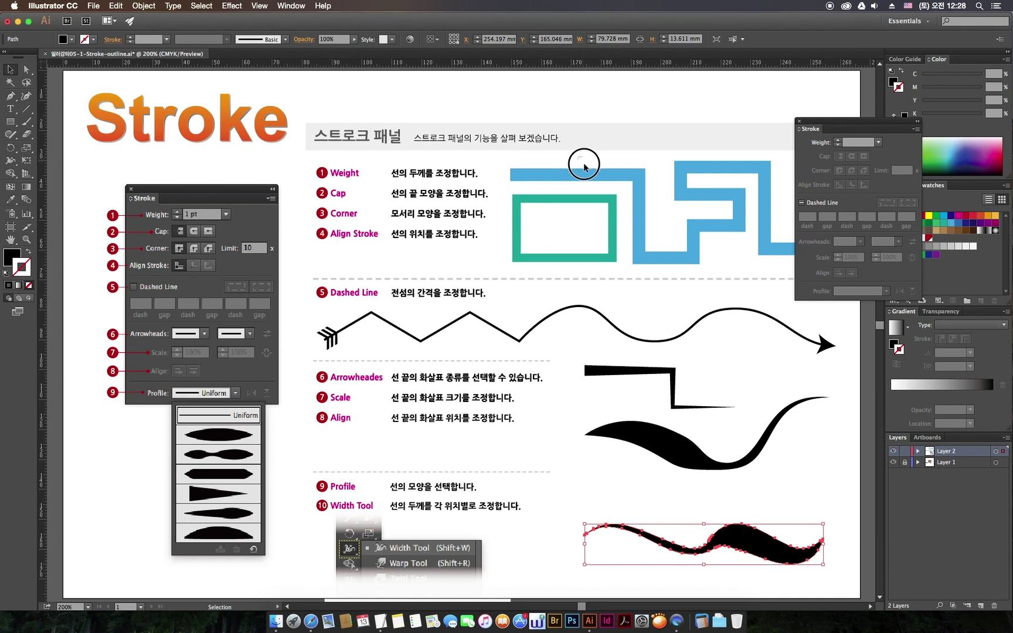
left_click_drag(578, 214, 661, 229)
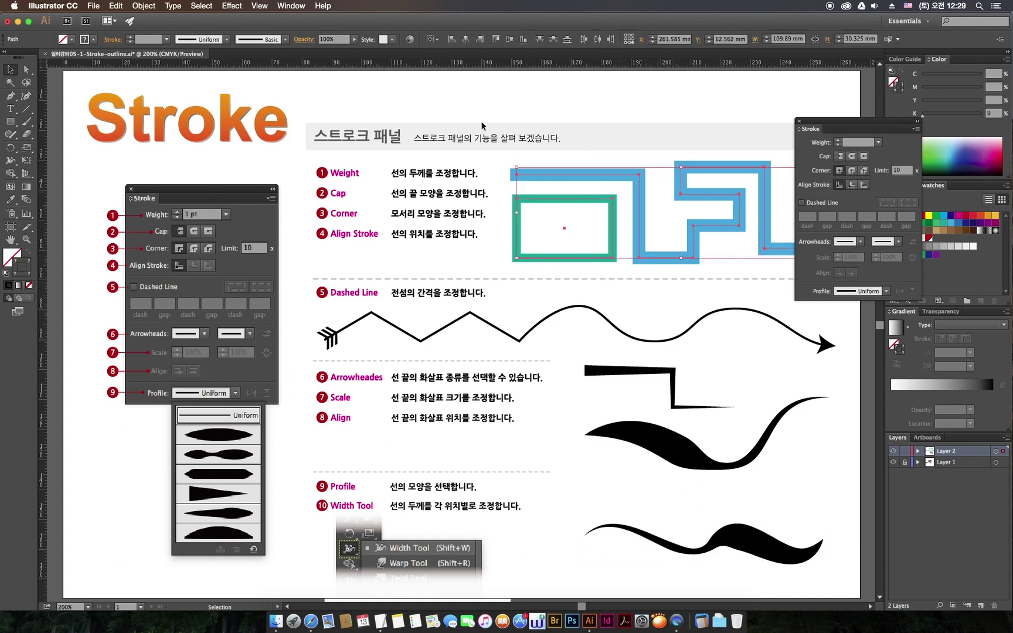
Outline the blue maze path and teal rectangle strokes, then move the Stroke panel back over the artwork
left_click(147, 5)
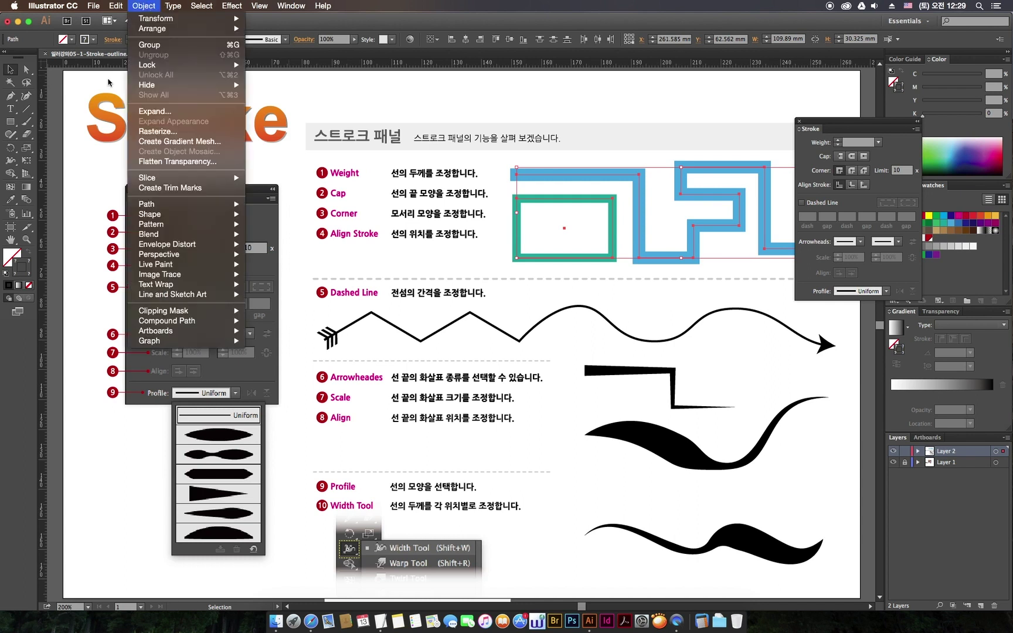
mouse_move(146, 204)
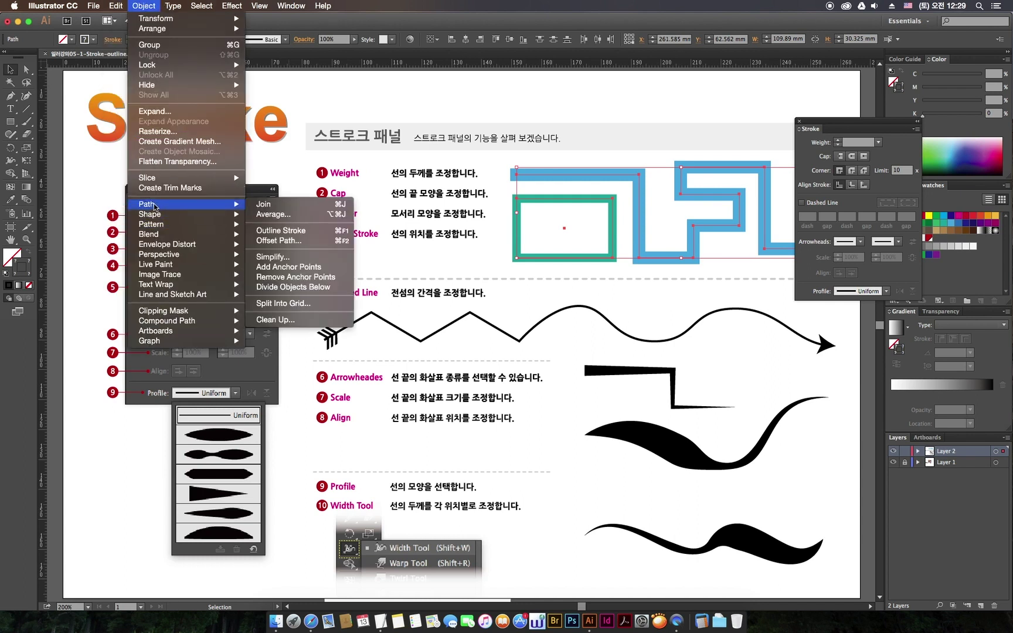
left_click(307, 232)
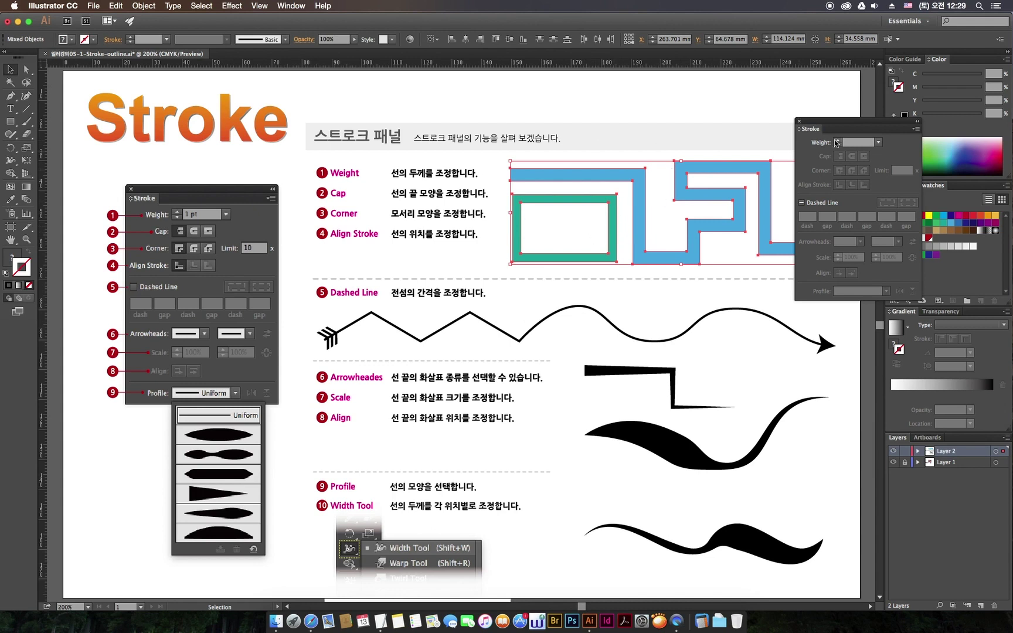
left_click_drag(831, 124, 735, 117)
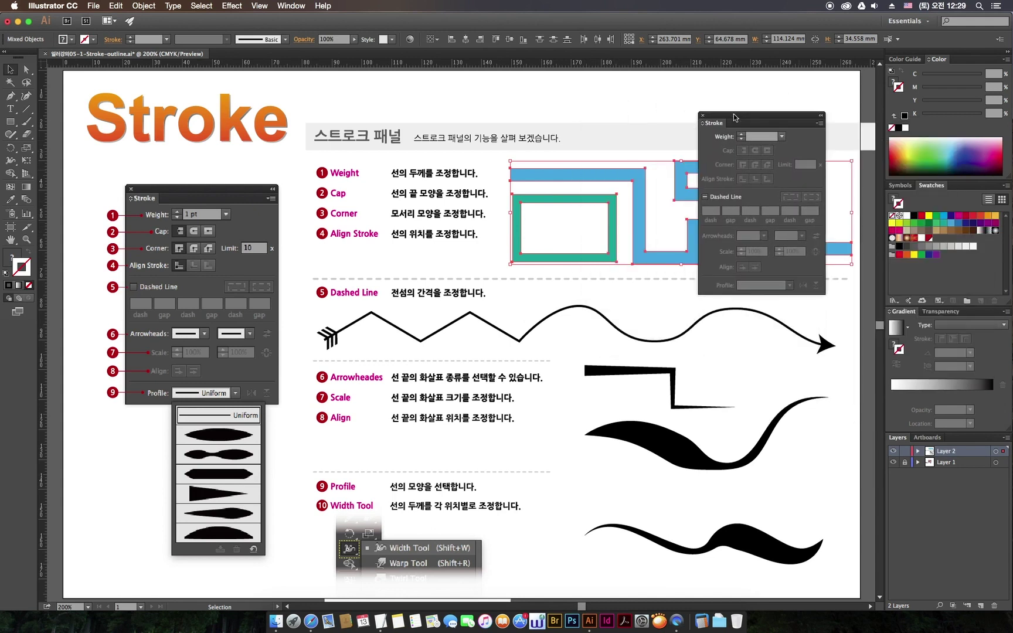